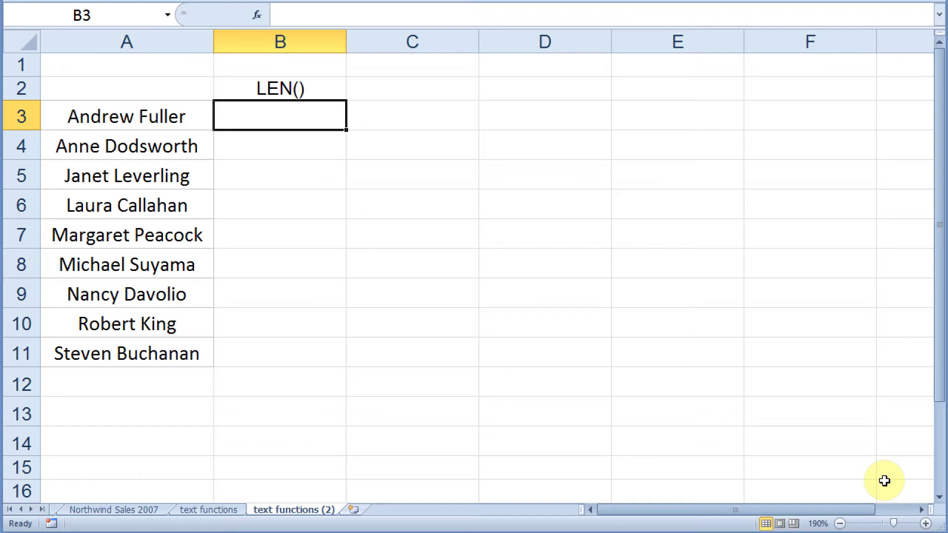
Enter =LEN(A3) in B3 and fill the formula down through B11
type("=LEN(")
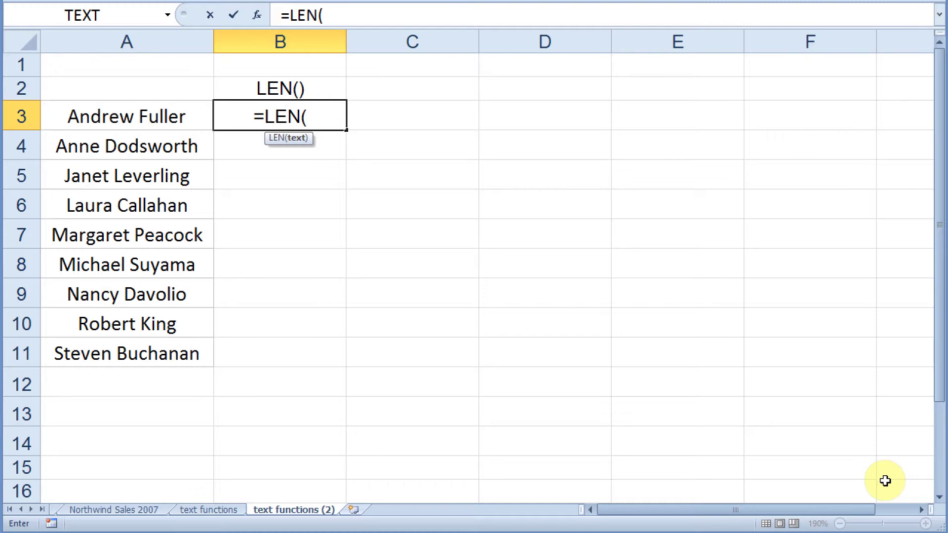
left_click(143, 115)
left_click(336, 117)
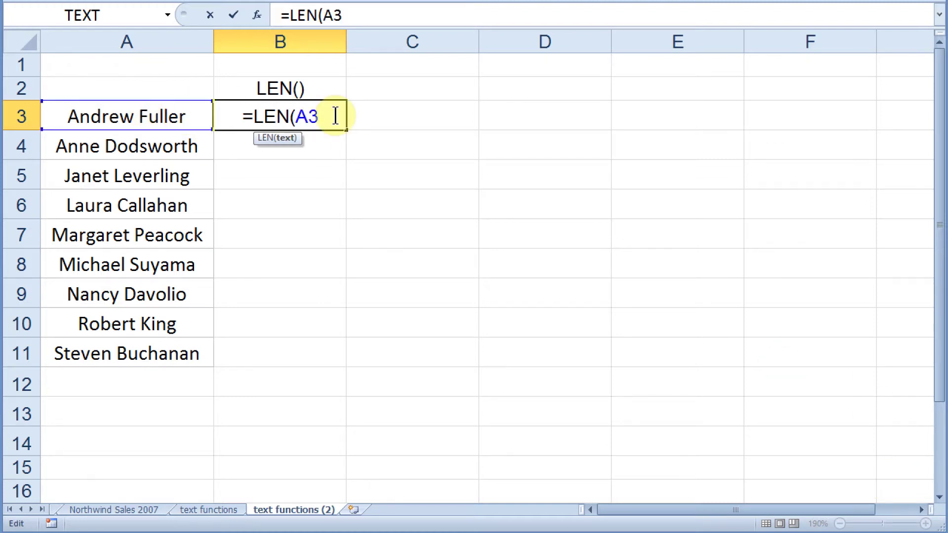
type(")")
key("Return")
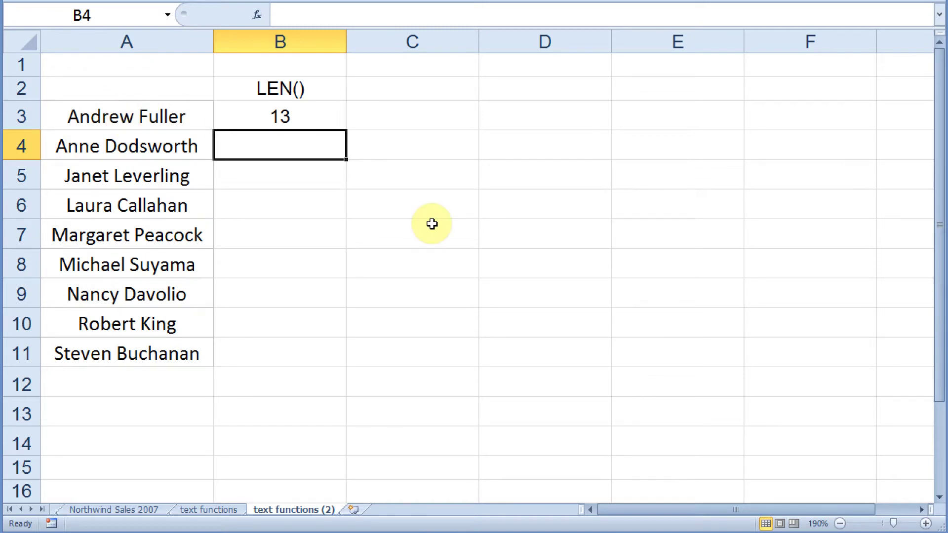
key("Up")
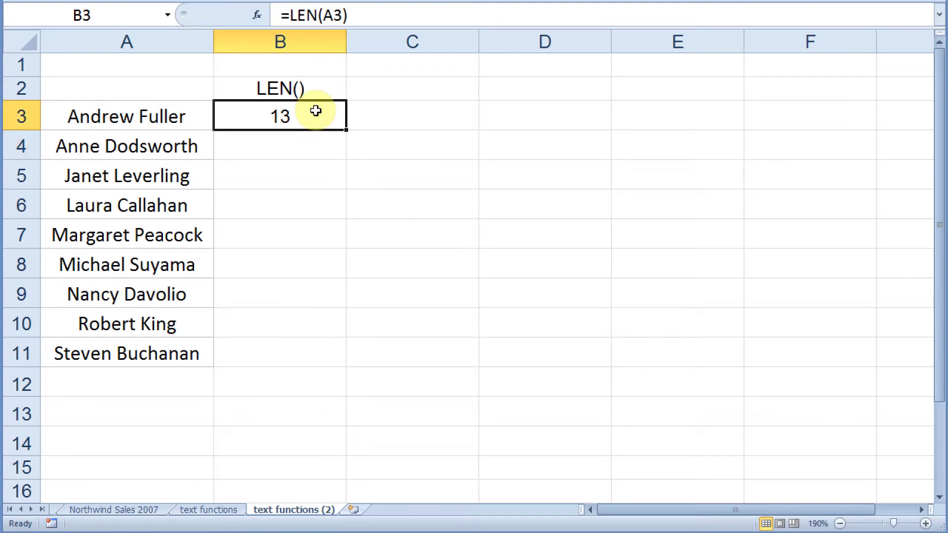
double_click(346, 133)
left_click(388, 177)
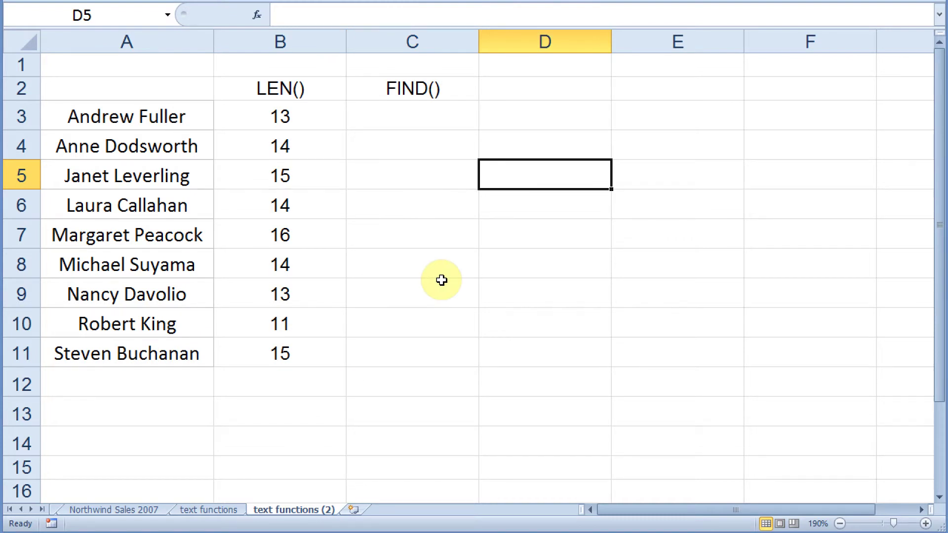
Enter =FIND(" ",A3) in C3 to locate the space in the full name
key("Up")
key("Up")
key("Left")
type("=FIND(")
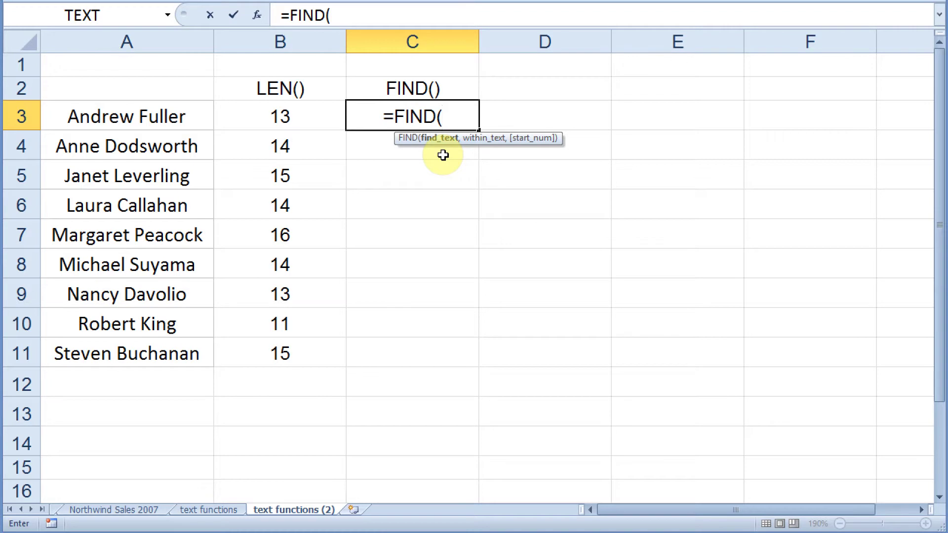
type("\"")
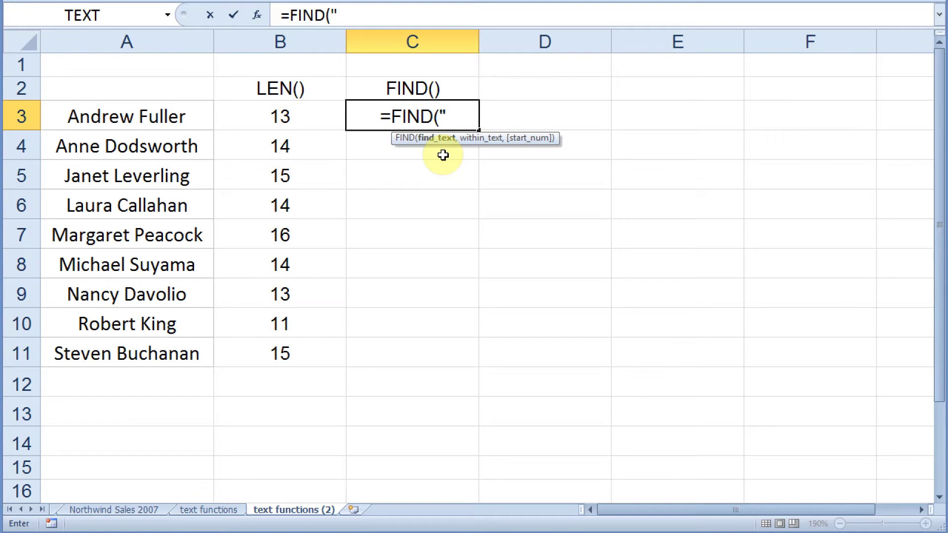
type(" \",")
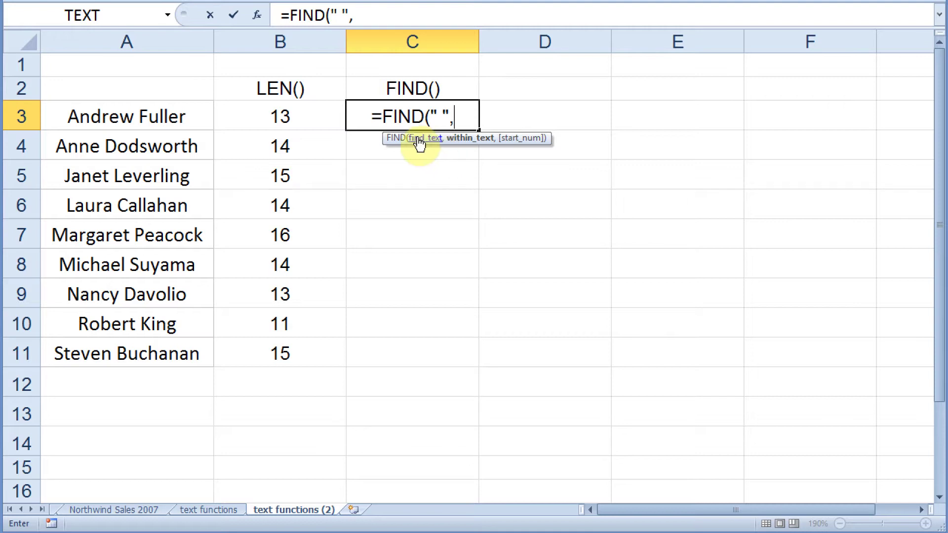
left_click(138, 118)
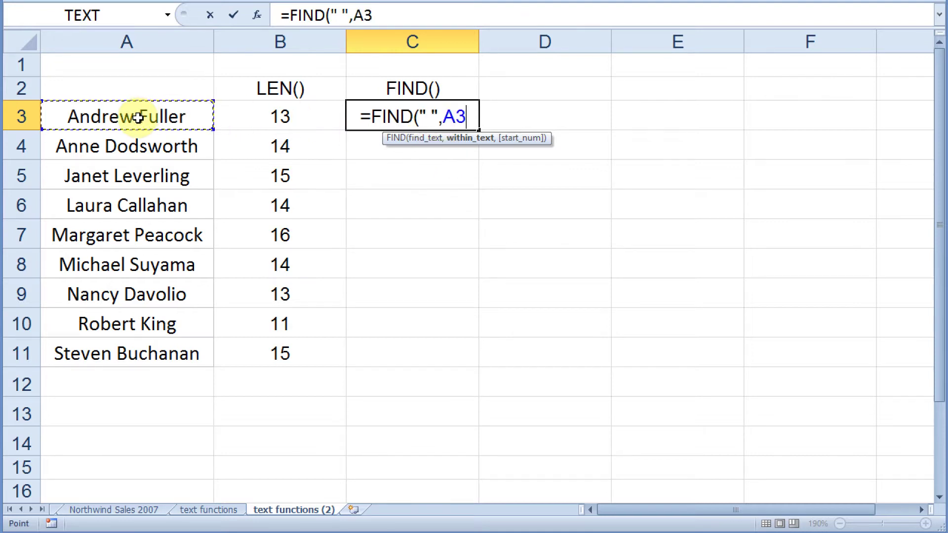
key("Return")
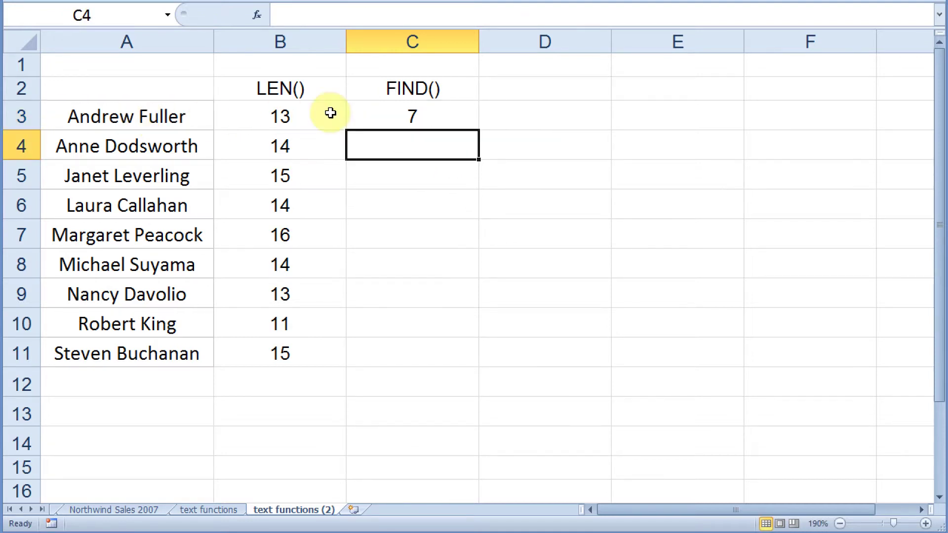
Step through the characters of the full name in A3 to examine the position of the space
left_click(390, 123)
left_click(132, 119)
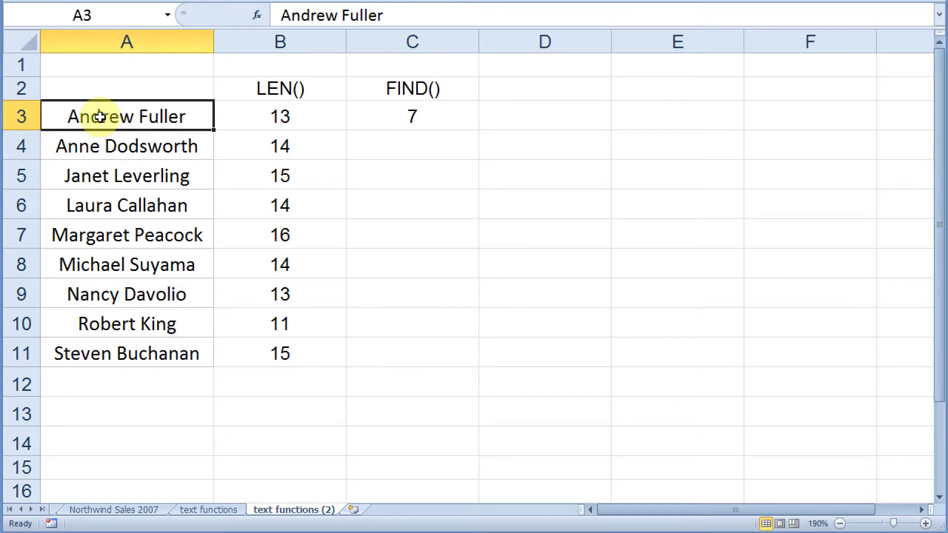
double_click(73, 116)
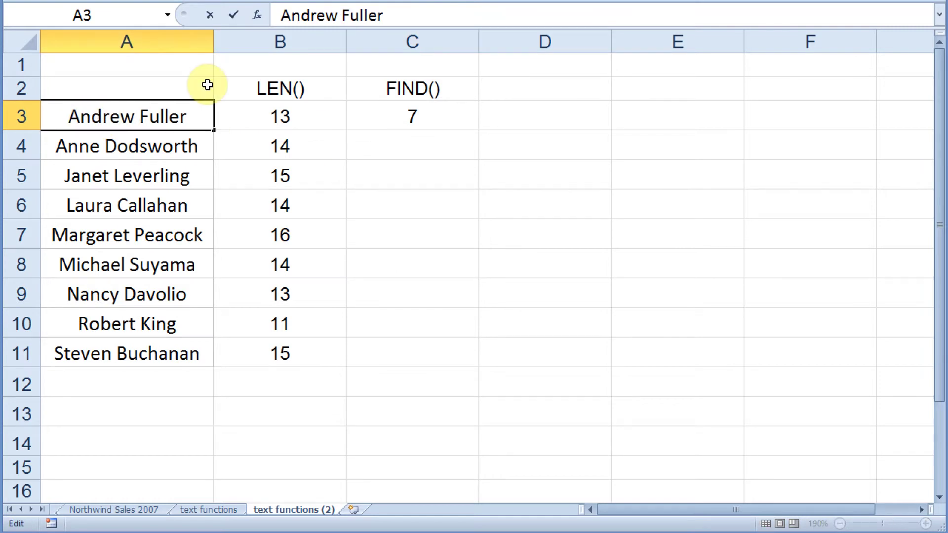
key("Right")
key("Right")
key("Right")
key("Right")
key("Right")
key("Right")
key("Left")
key("Right")
key("Left")
Fill the FIND formula from C3 down through C11
left_click(377, 114)
double_click(479, 131)
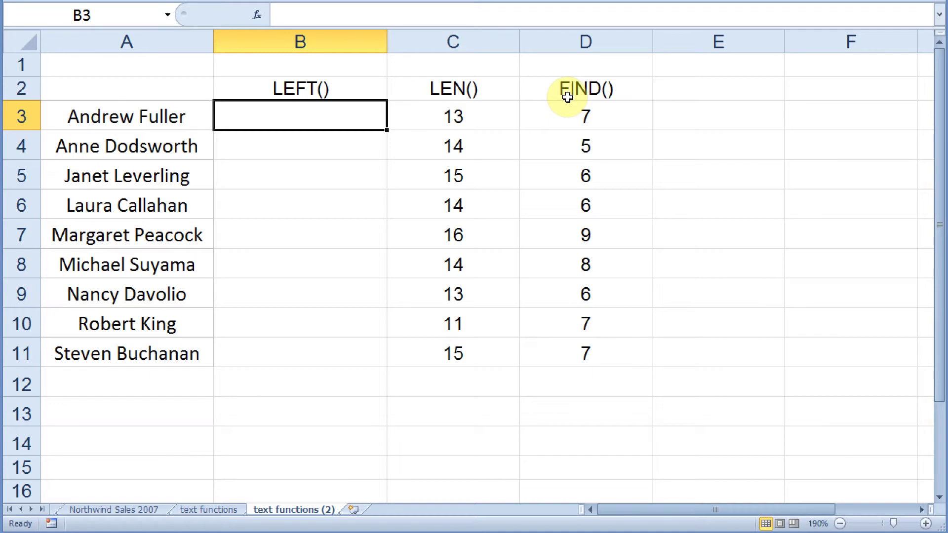
Enter a LEFT formula in B3 that extracts the first 7 characters of A3
type("=LEFT(")
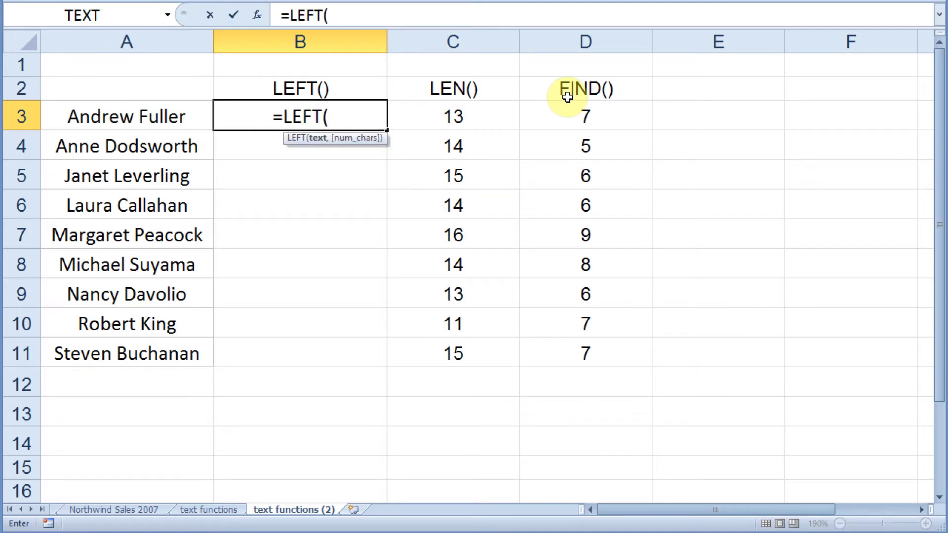
left_click(123, 116)
type(",")
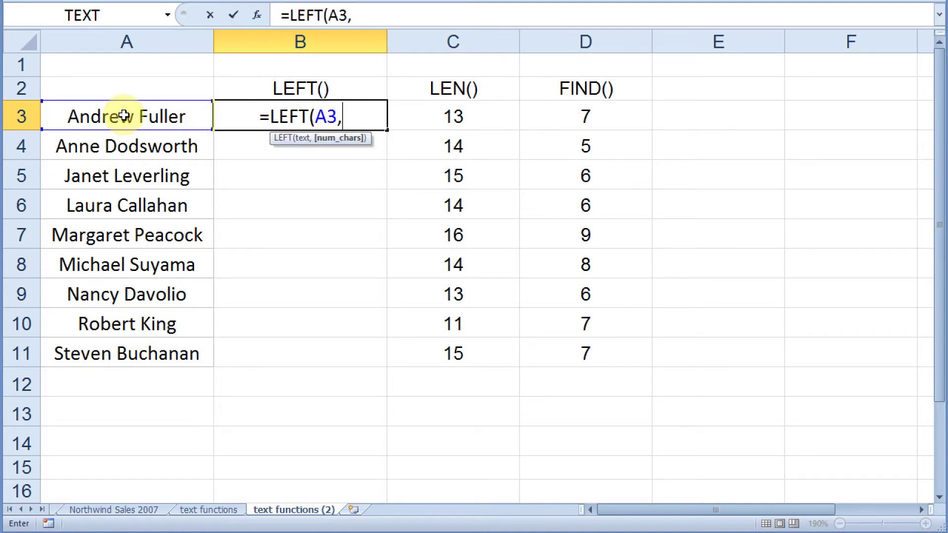
type("7")
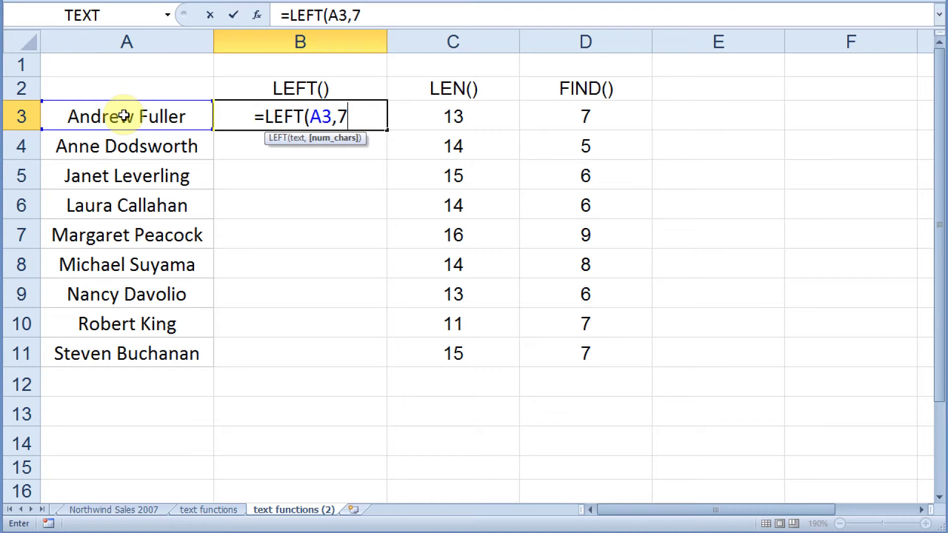
key("Return")
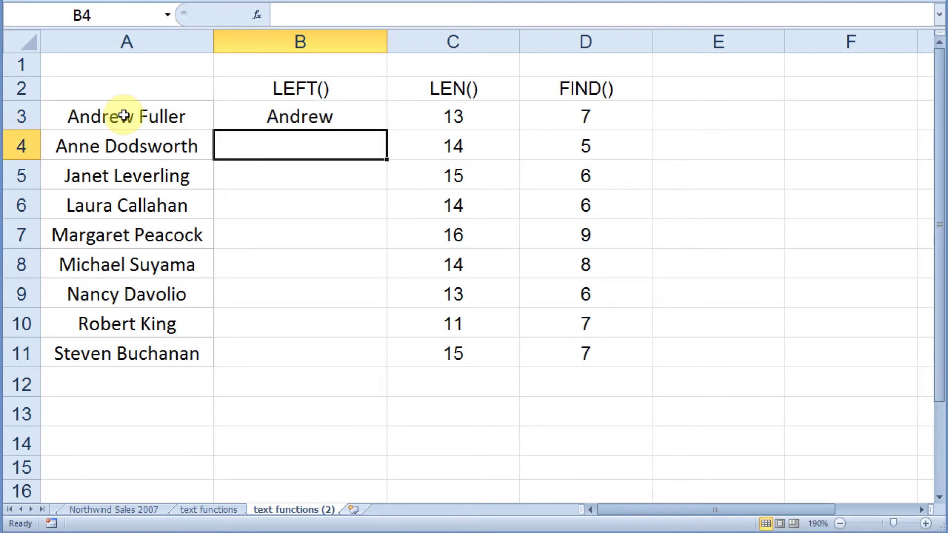
Try filling the LEFT formula from B3 down through B11, and undo the fill
left_click(230, 123)
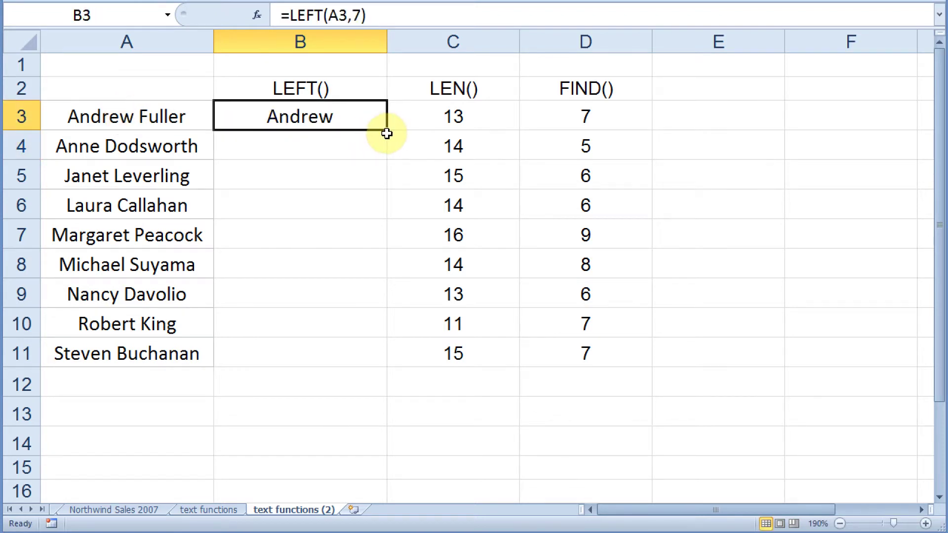
double_click(387, 130)
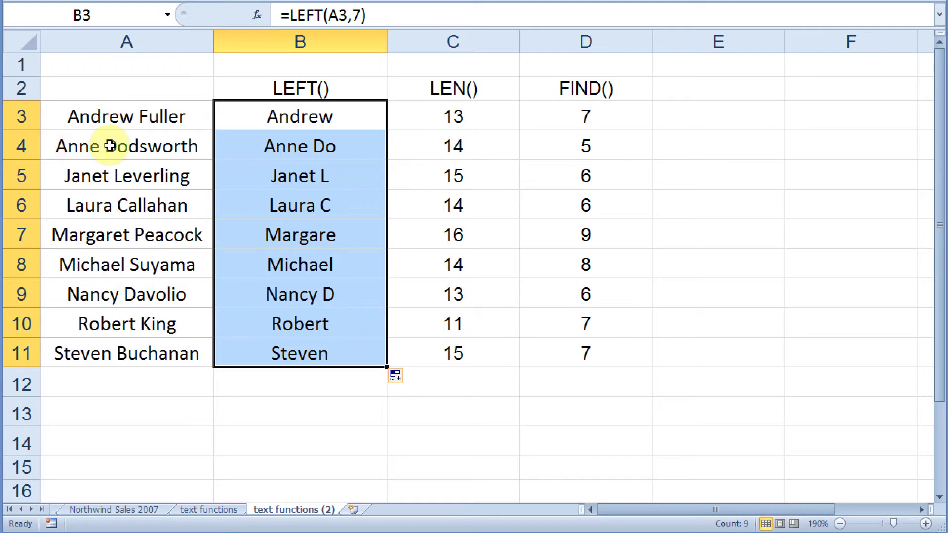
key("ctrl+z")
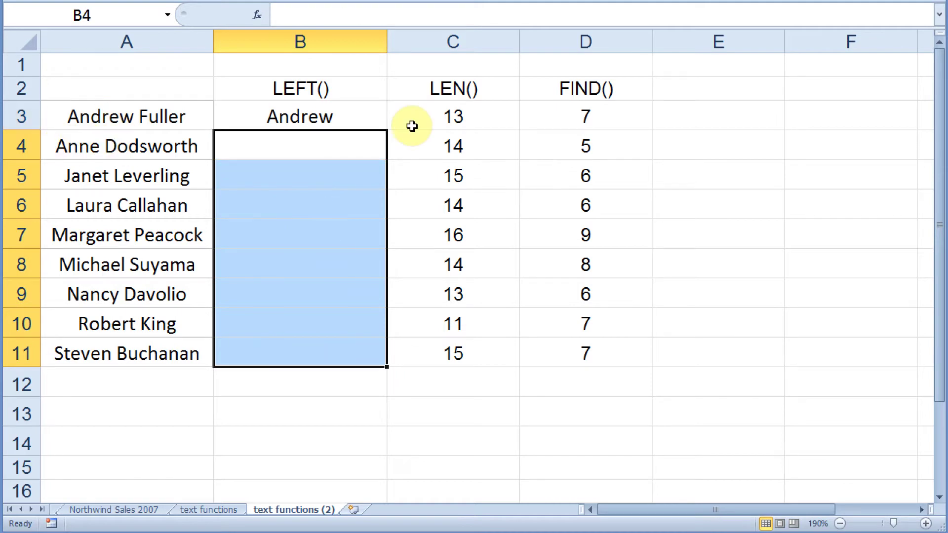
Replace the fixed character count in B3's LEFT formula with FIND(" ",A3)-1
left_click(307, 117)
double_click(303, 117)
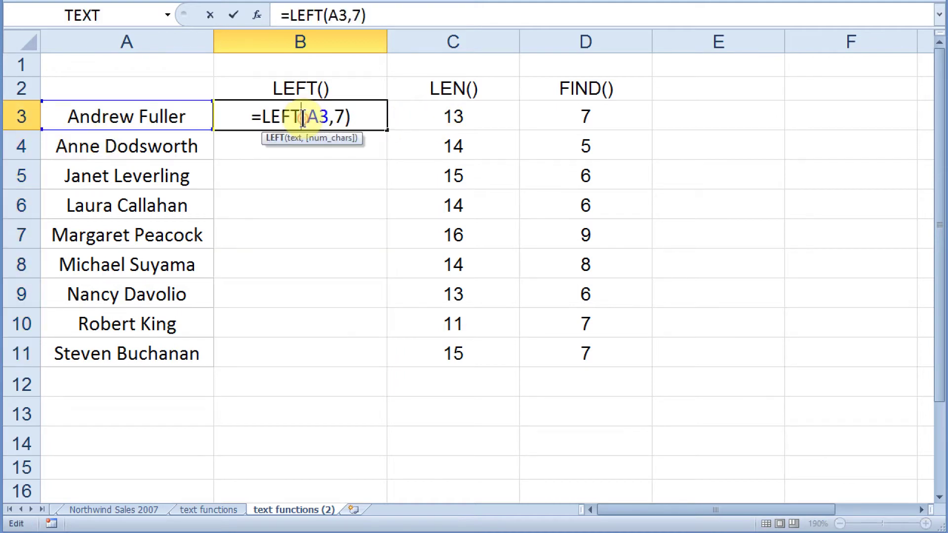
left_click(337, 117)
left_click_drag(337, 117, 345, 117)
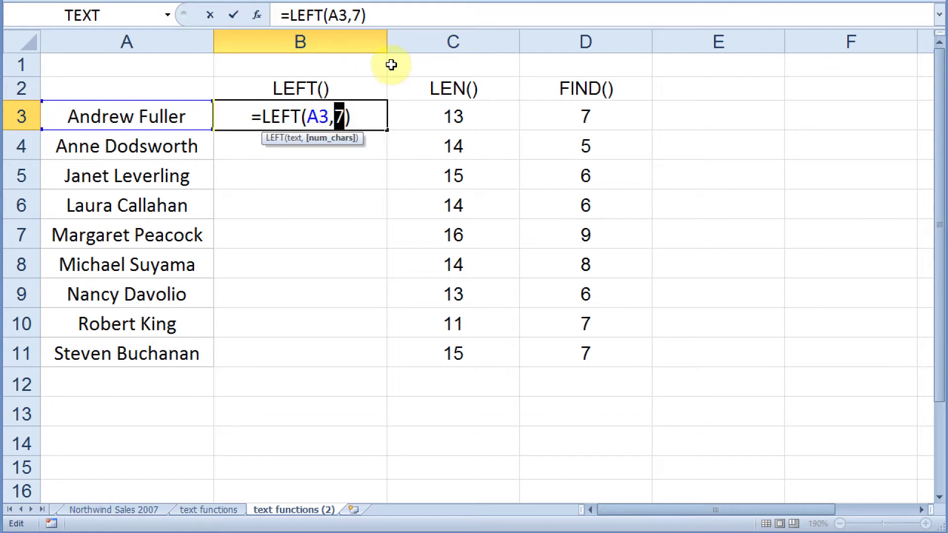
type("FIND(")
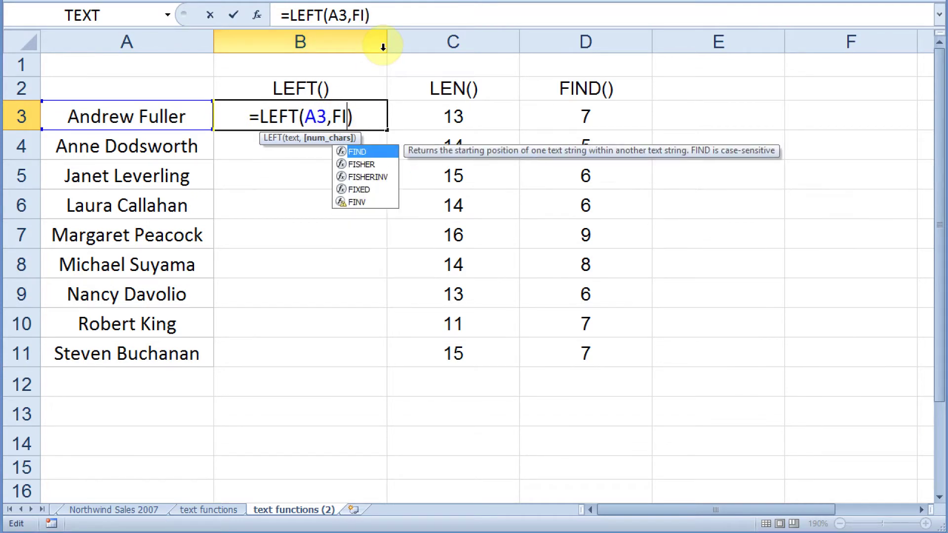
type("\" \"")
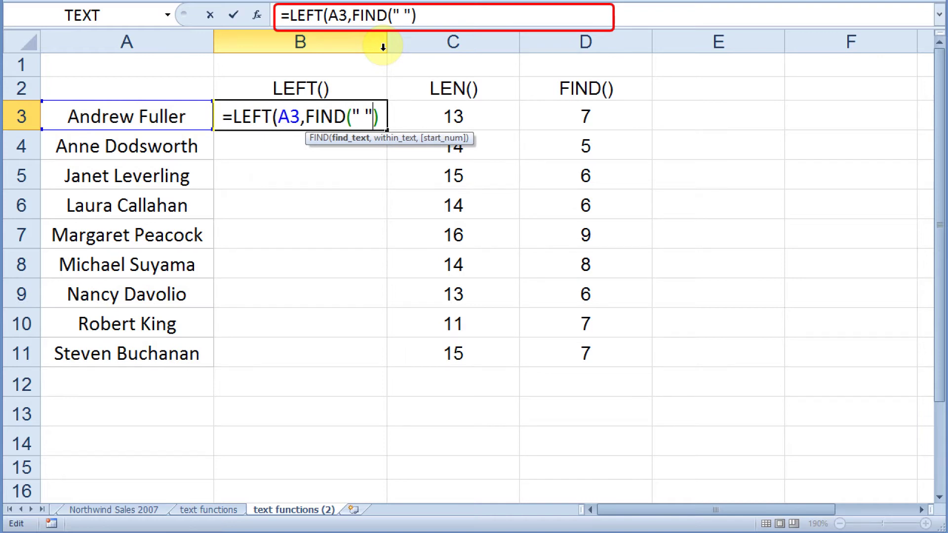
type(",")
left_click(195, 117)
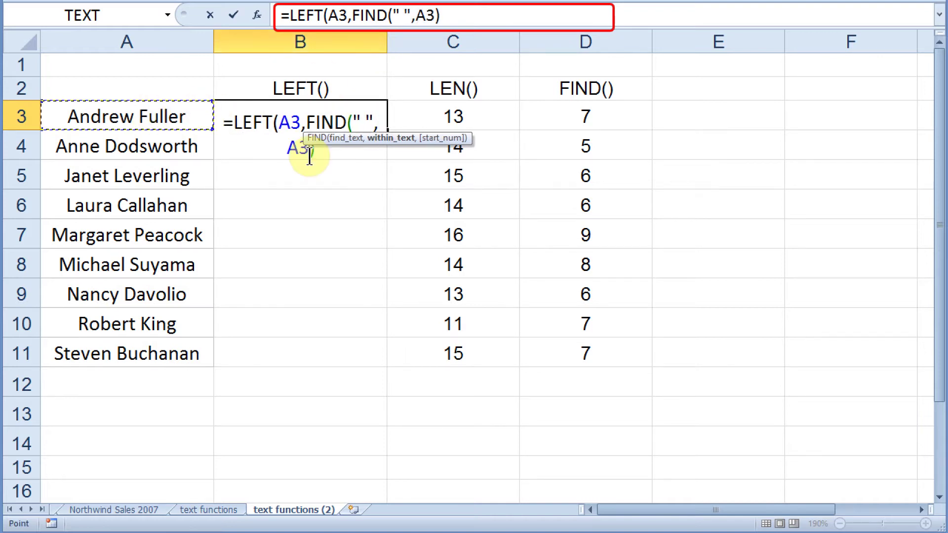
type(")-1")
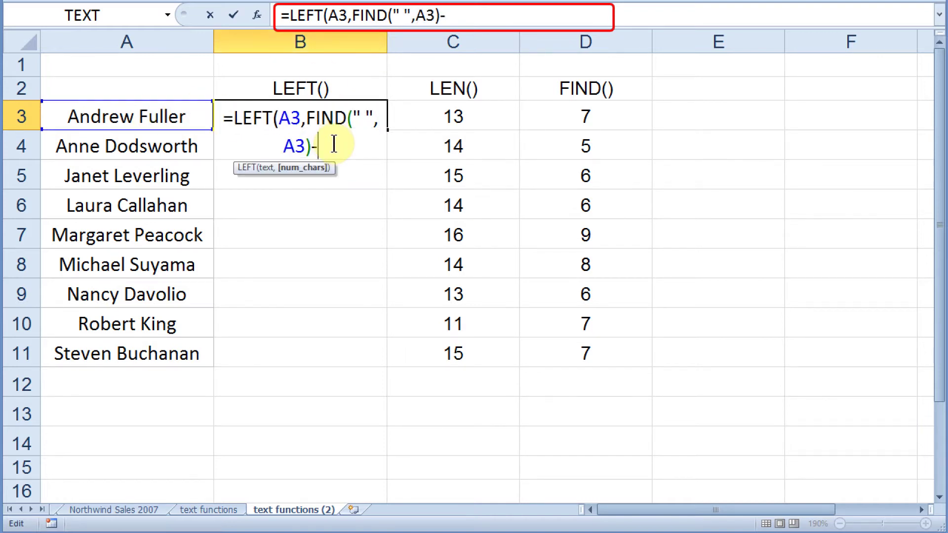
type(")")
key("Return")
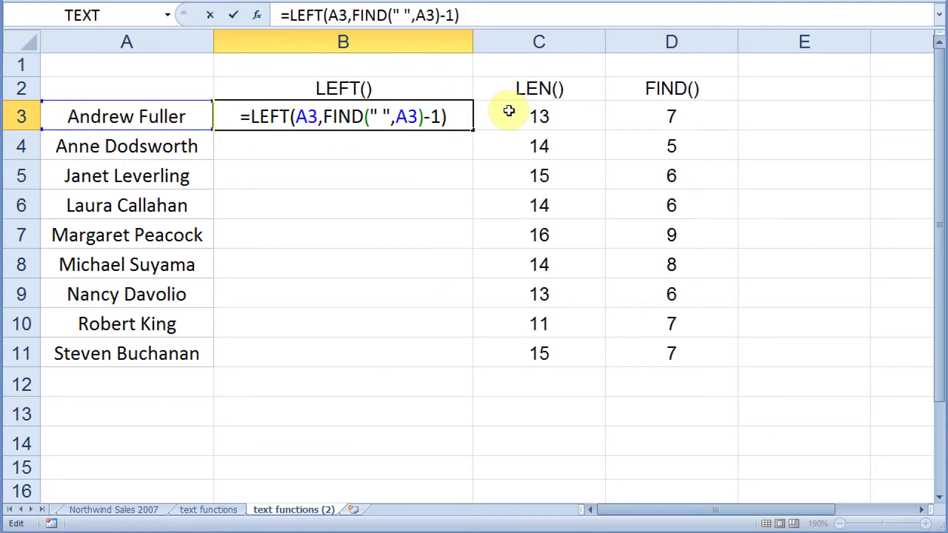
Review the FIND(" ",A3)-1 argument in B3, confirm the LEFT formula and fill it down through B11
left_click(326, 117)
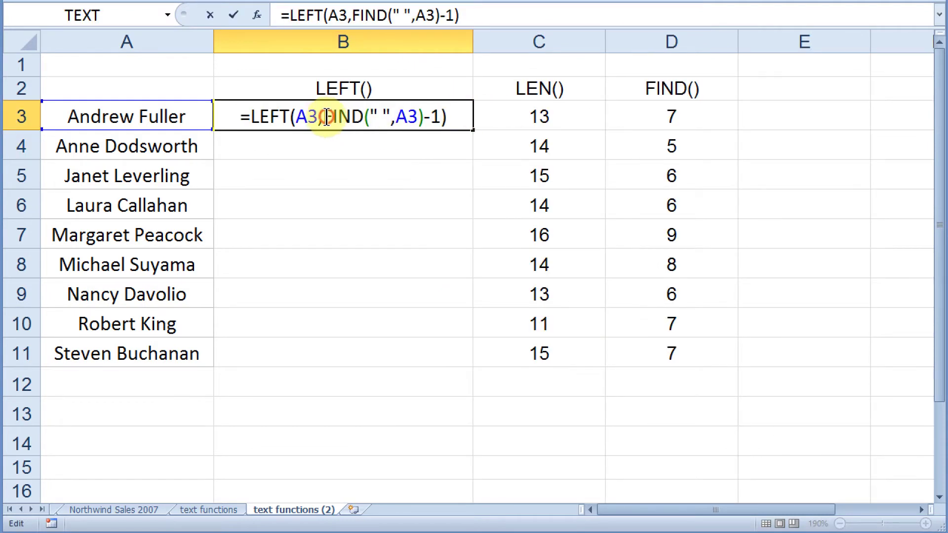
left_click_drag(326, 117, 430, 117)
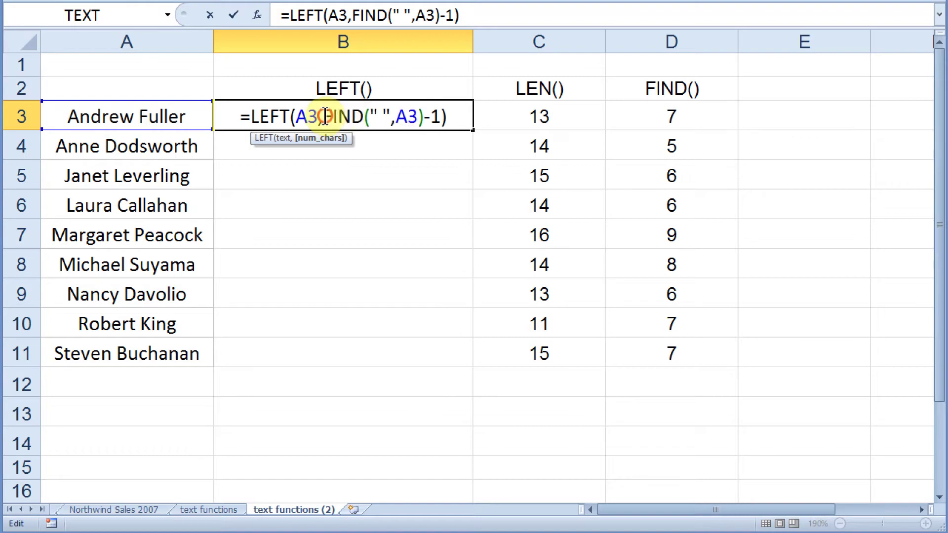
key("shift+Right")
key("shift+Right")
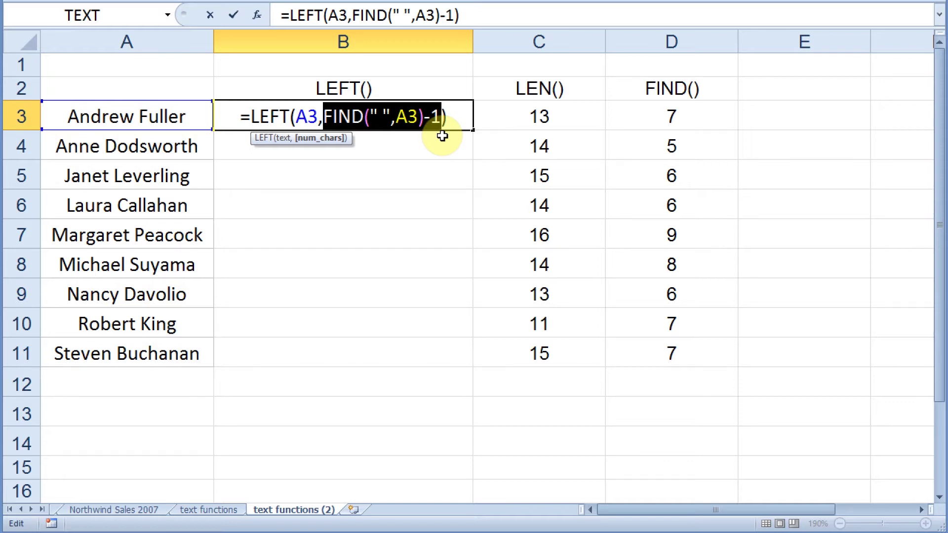
key("Return")
left_click(422, 118)
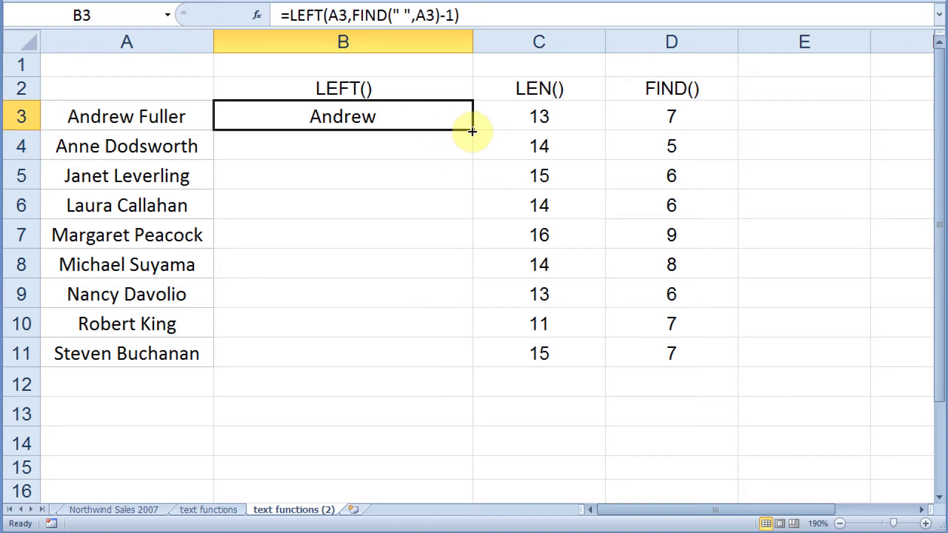
double_click(473, 130)
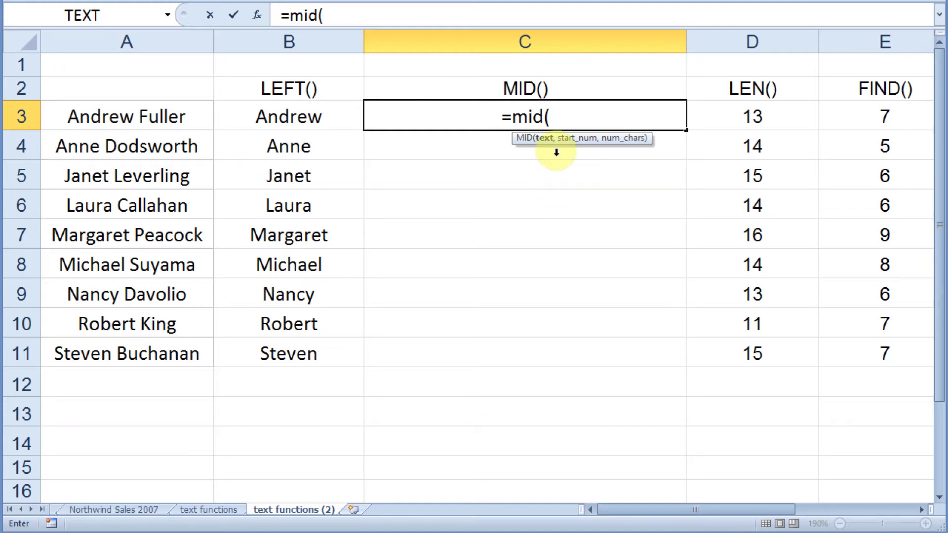
Complete the MID formula in C3 to extract 6 characters of A3 starting at character 8
left_click(133, 115)
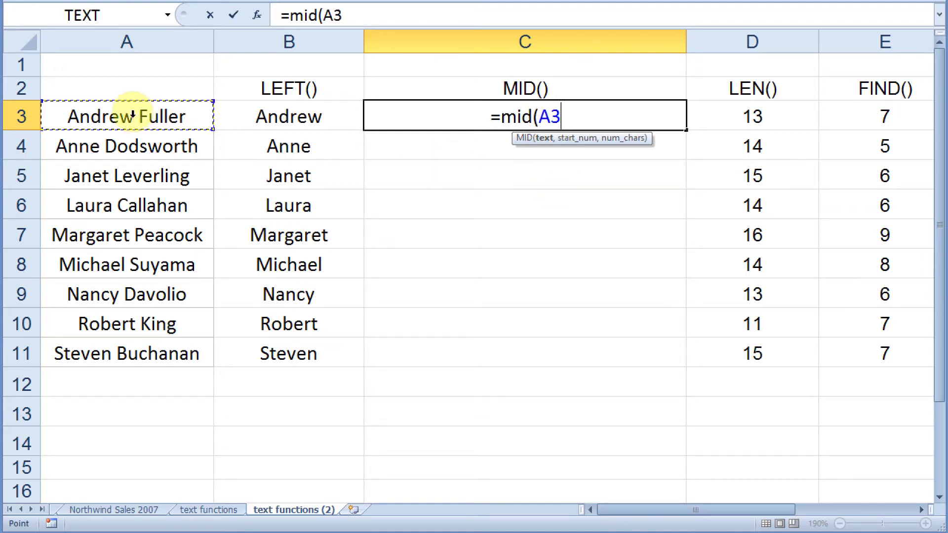
type(",")
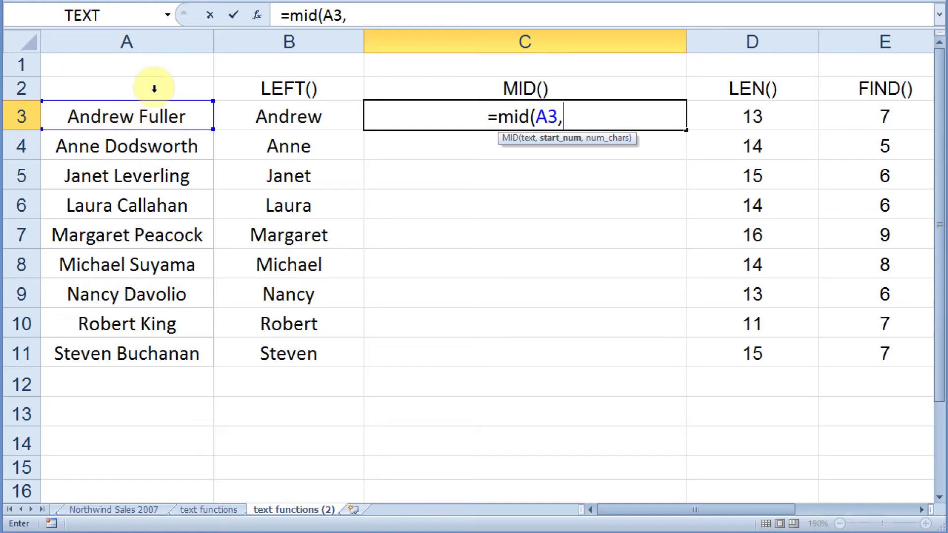
type("8")
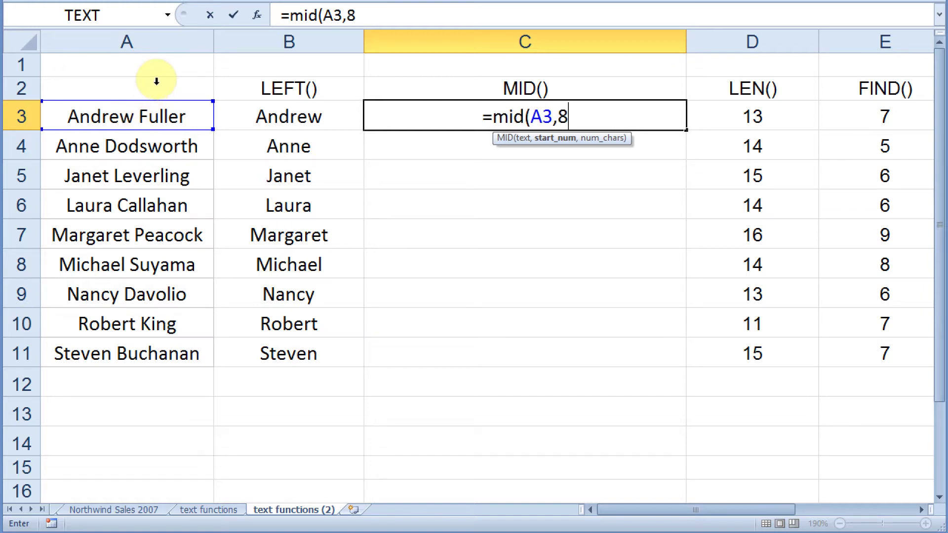
type(",")
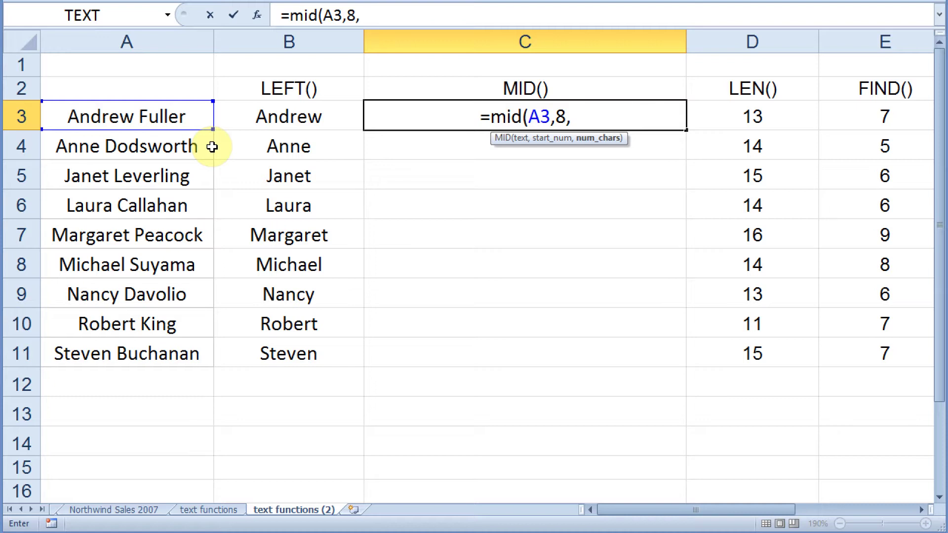
type("6)")
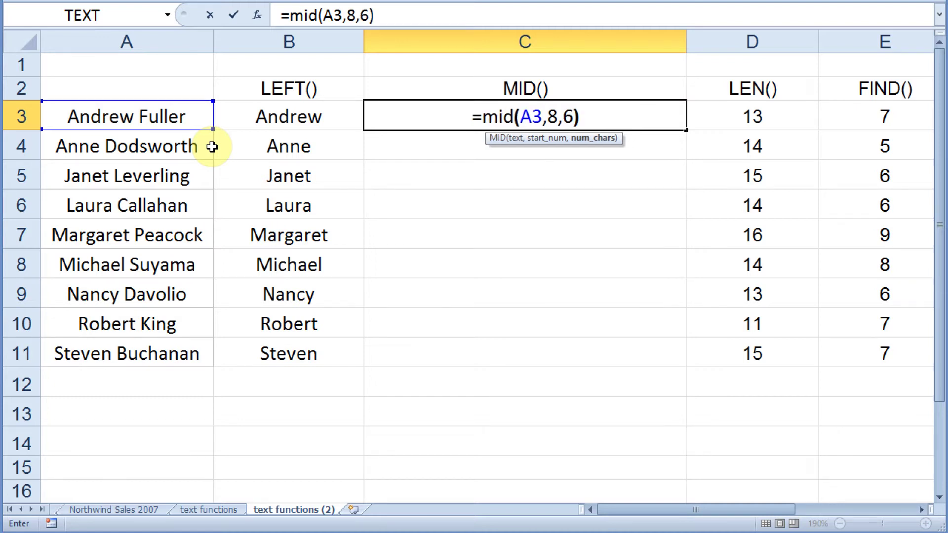
key("Return")
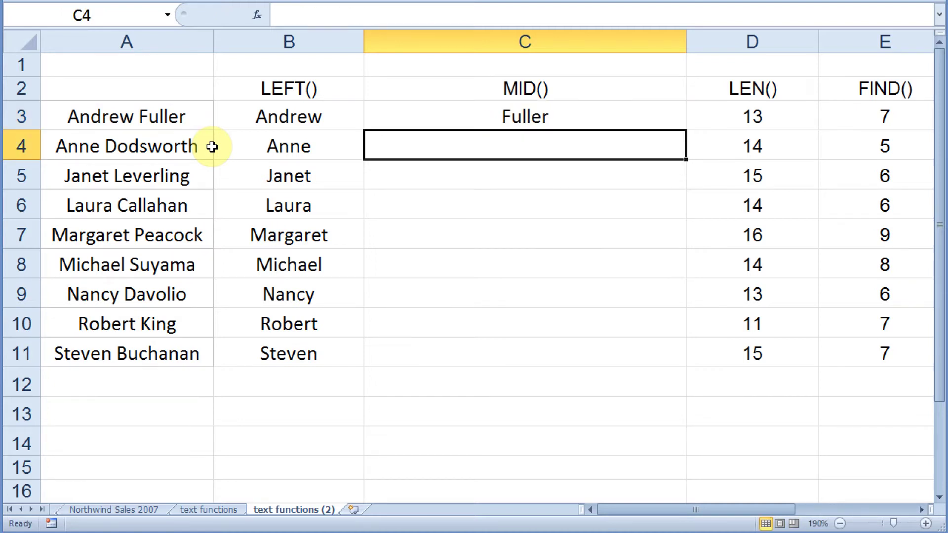
Try filling the MID formula from C3 down through C11, and undo the fill
left_click(425, 118)
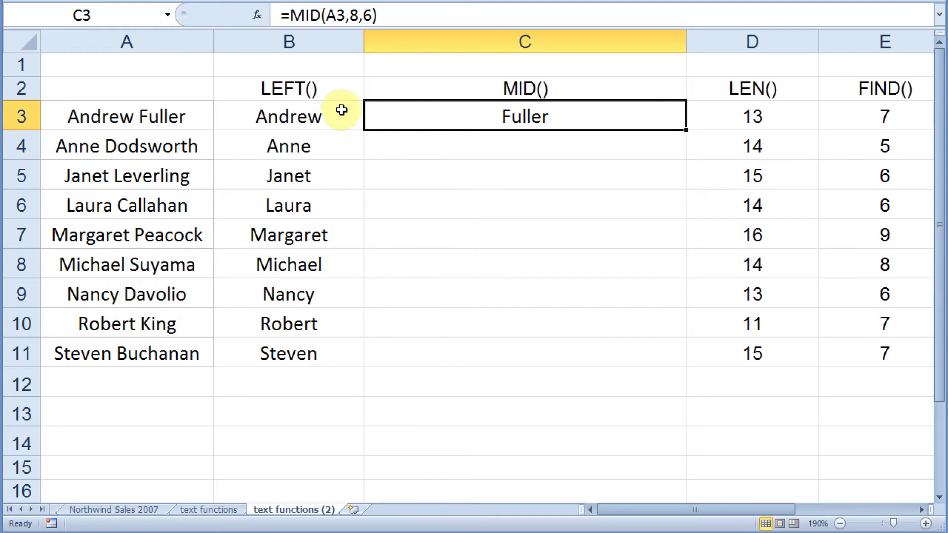
double_click(687, 129)
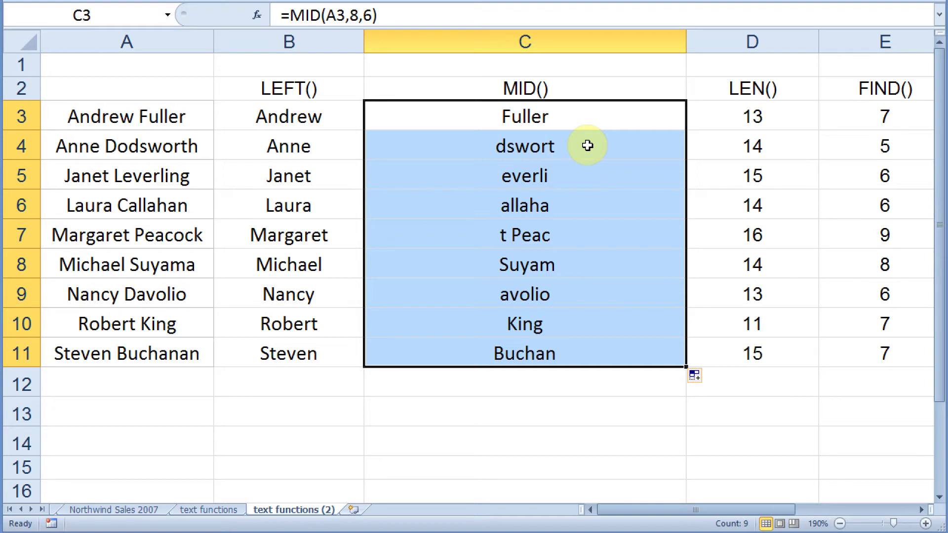
key("ctrl+z")
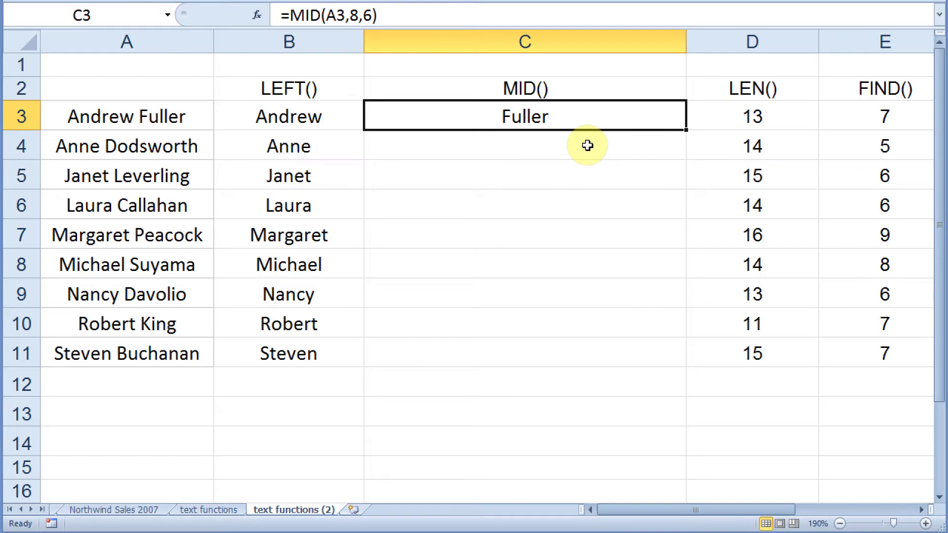
Remove the fixed arguments 8,6 from C3's MID formula and set its start position to FIND(" ",A3)+1
double_click(513, 118)
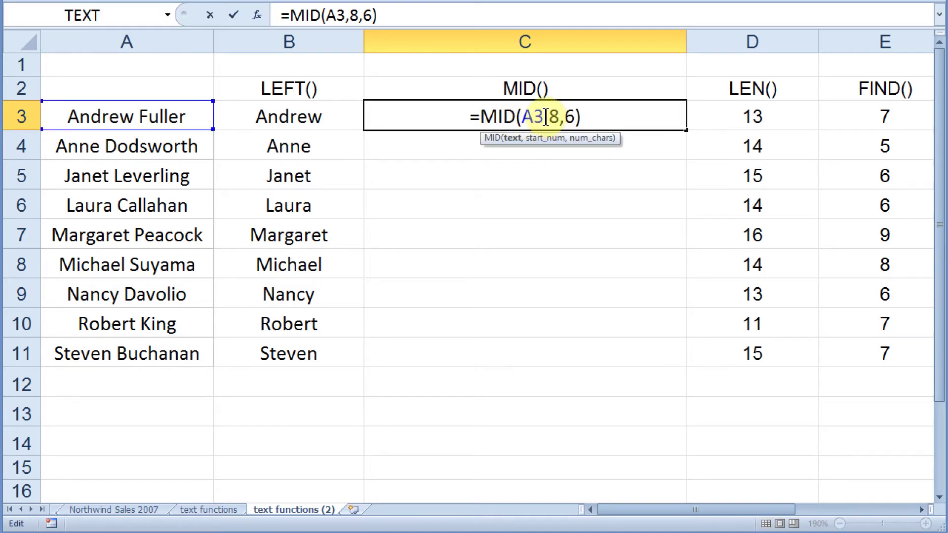
left_click_drag(549, 118, 582, 118)
key("Delete")
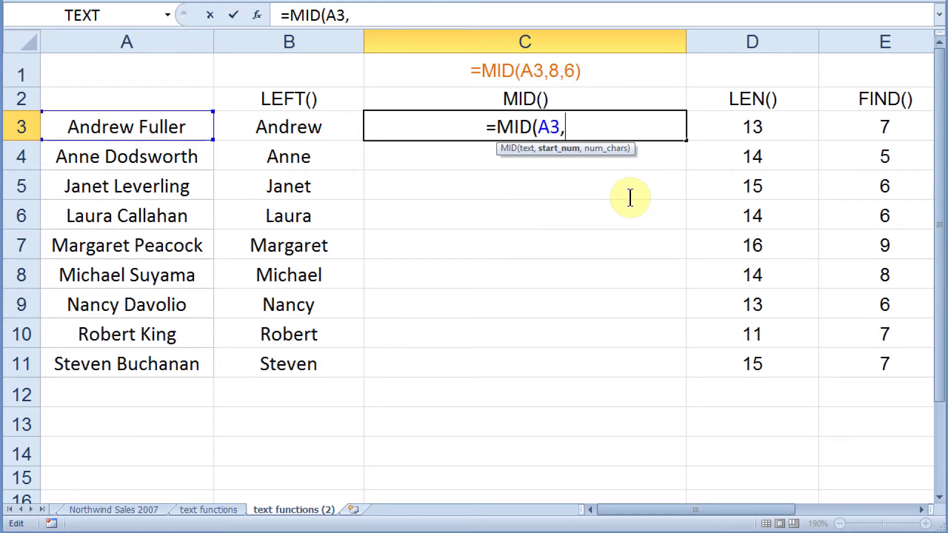
type("FIND(")
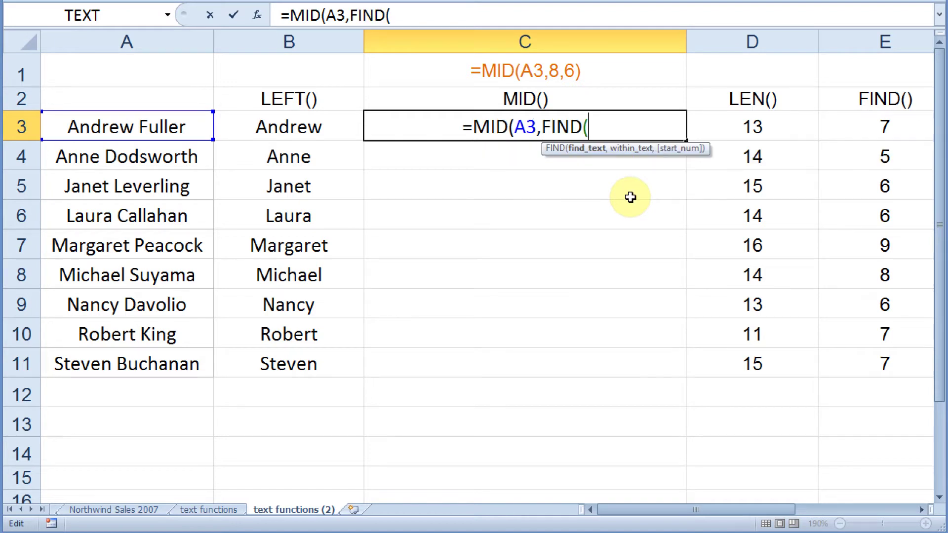
key("BackSpace")
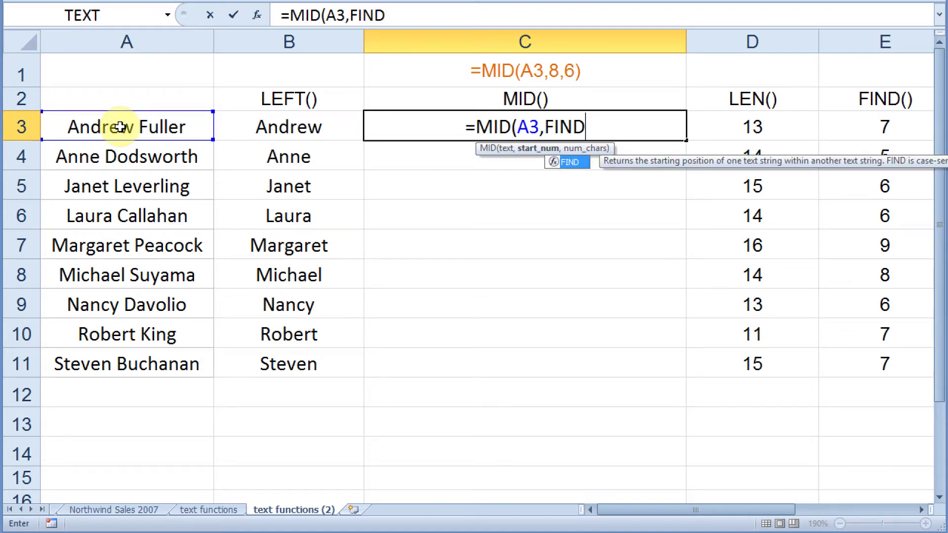
key("Tab")
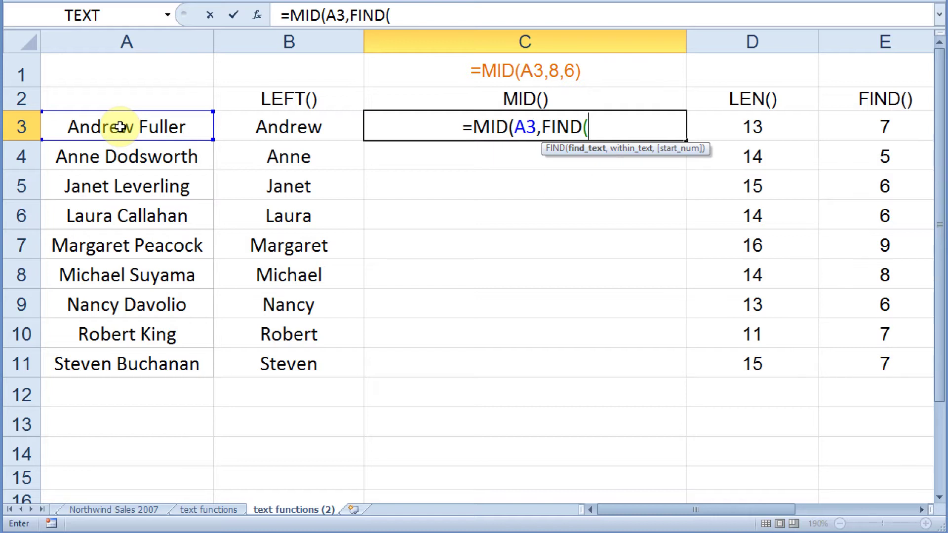
type("\" \"")
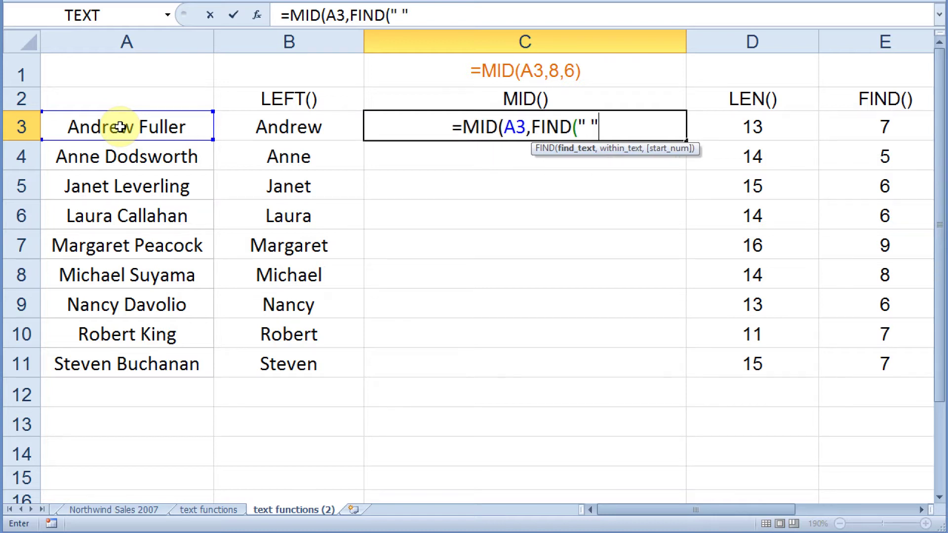
type(",")
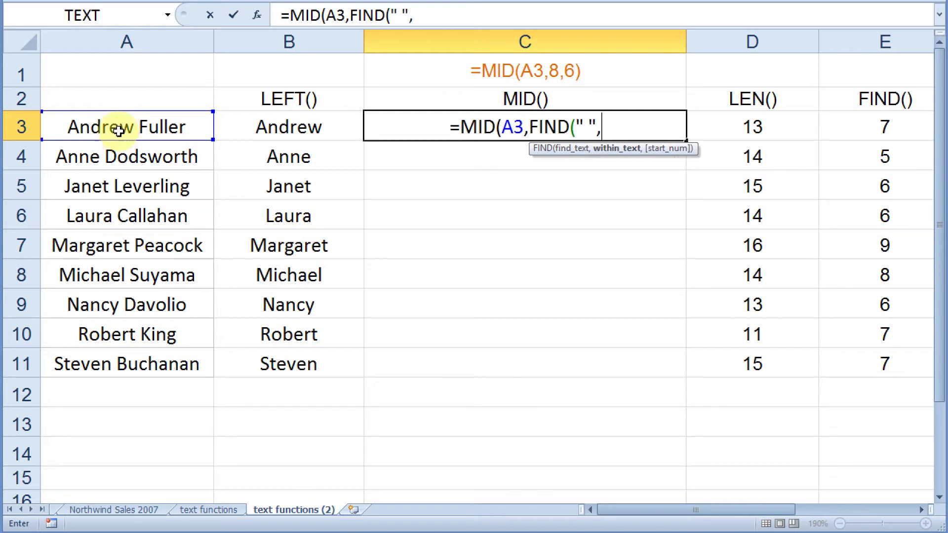
left_click(119, 128)
type(")")
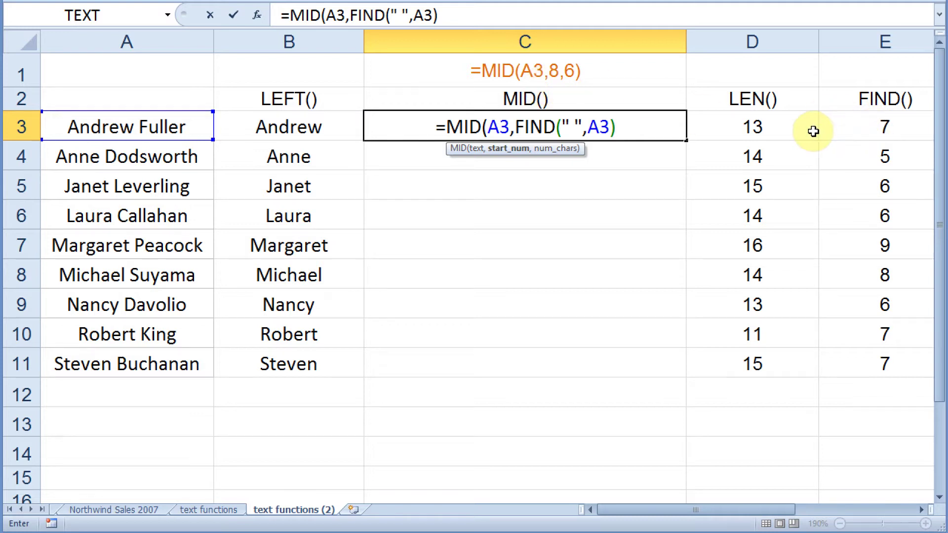
type("+")
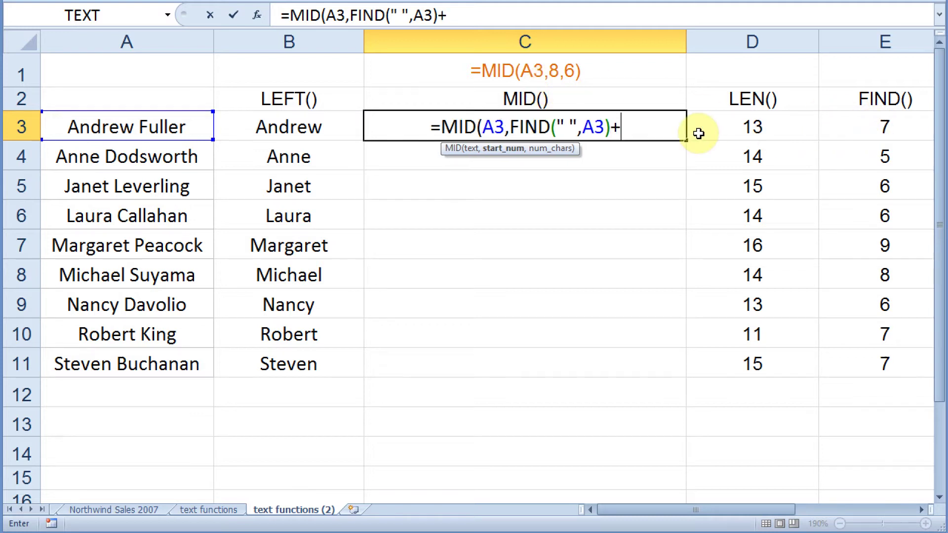
type("1")
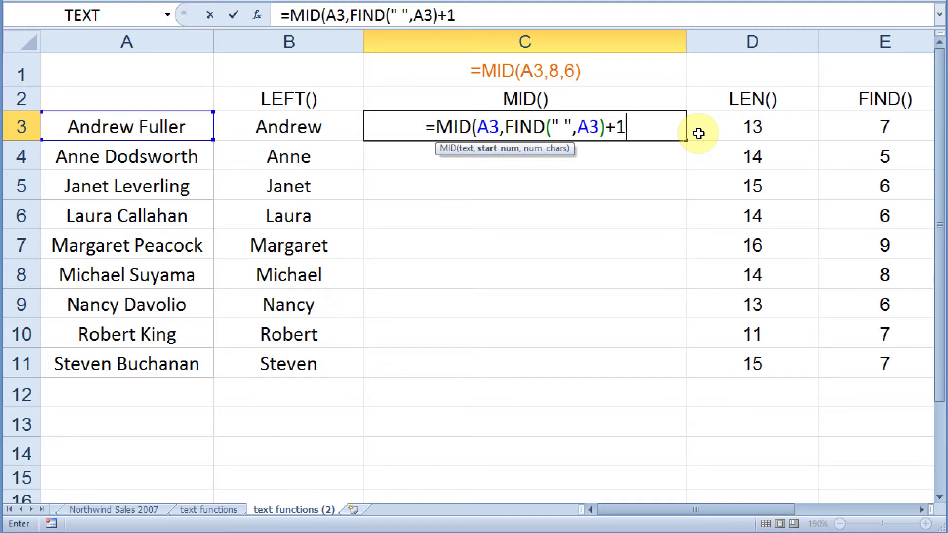
Set the character count of C3's MID formula to LEN(A3)-FIND(" ",A3) and confirm the formula
type(",")
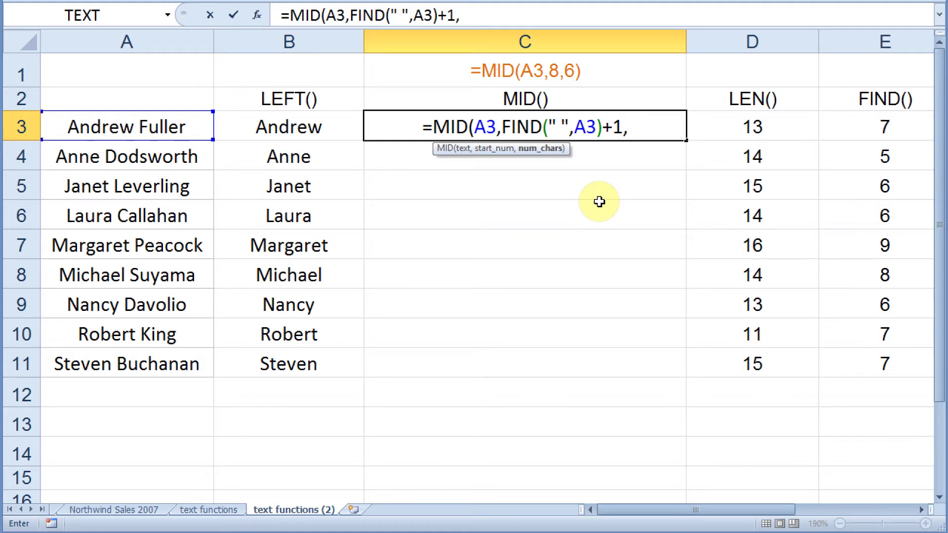
type("LEN(")
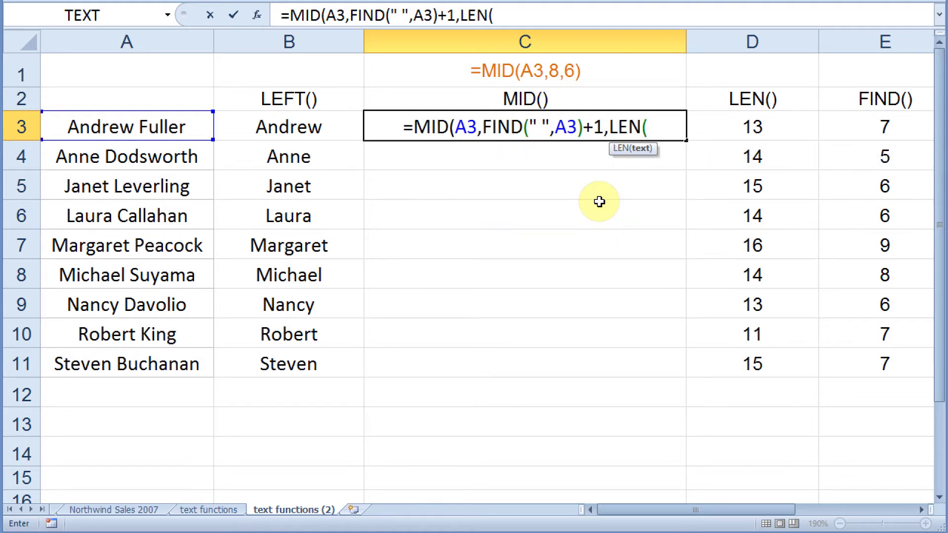
left_click(145, 127)
type(")")
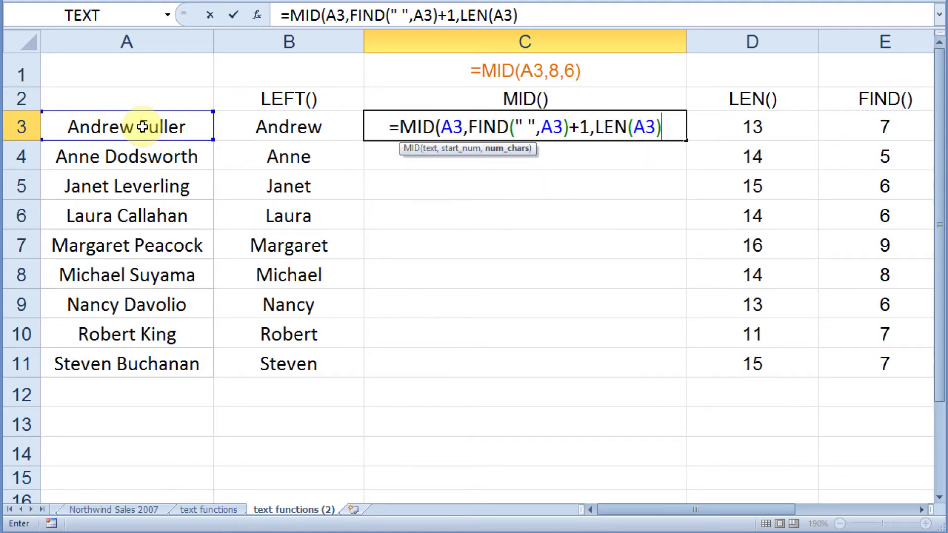
type("-")
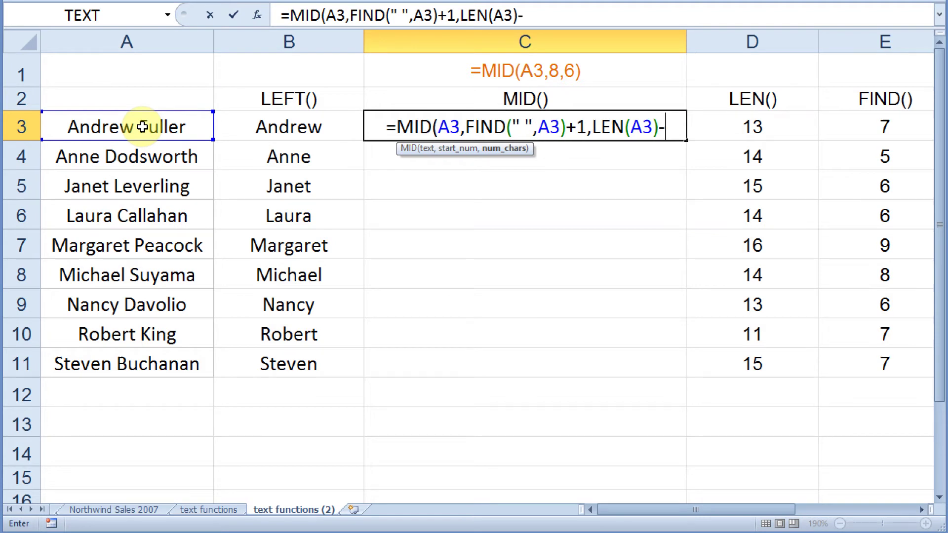
type("FIND")
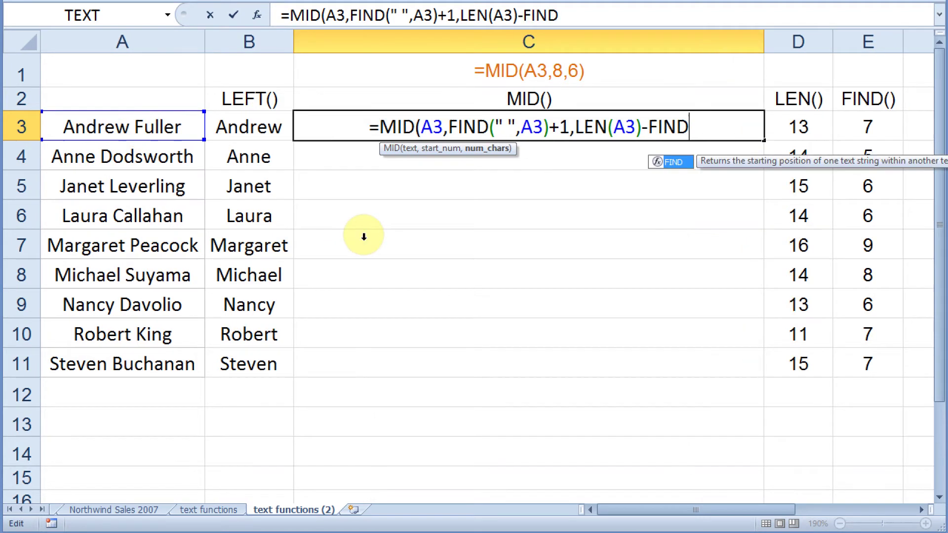
type("(")
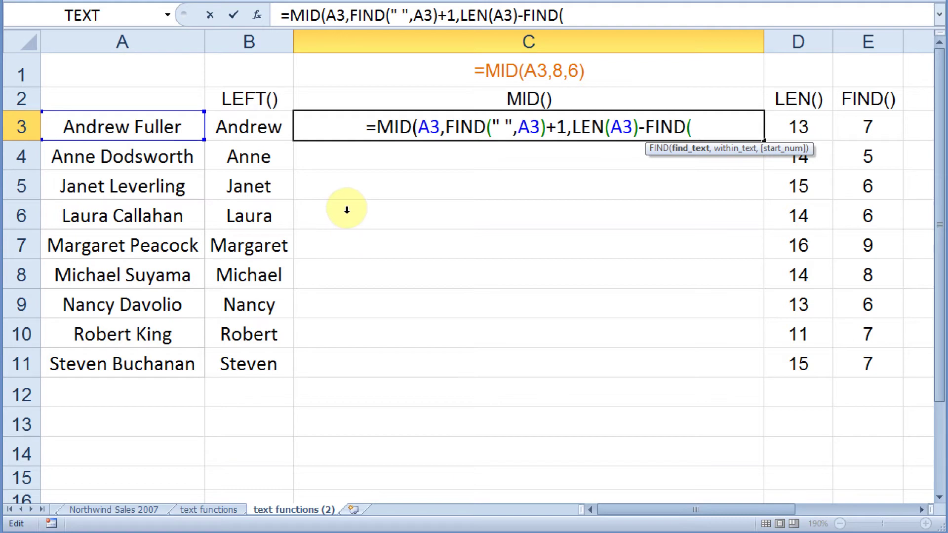
type("\" \"")
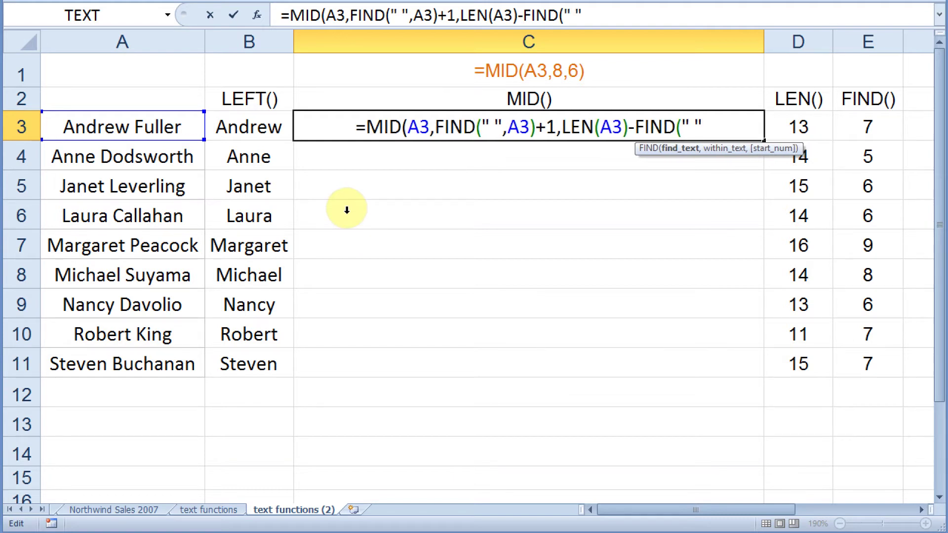
type(",")
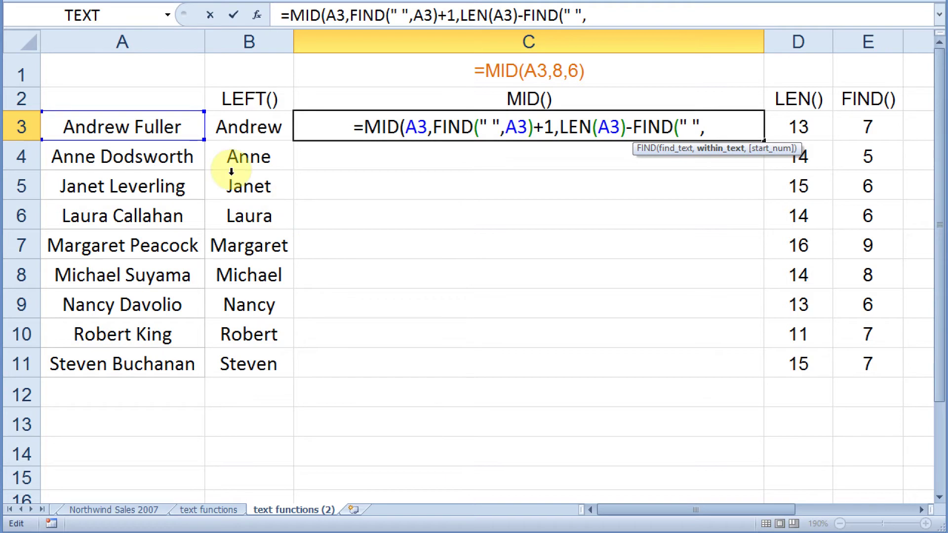
left_click(116, 125)
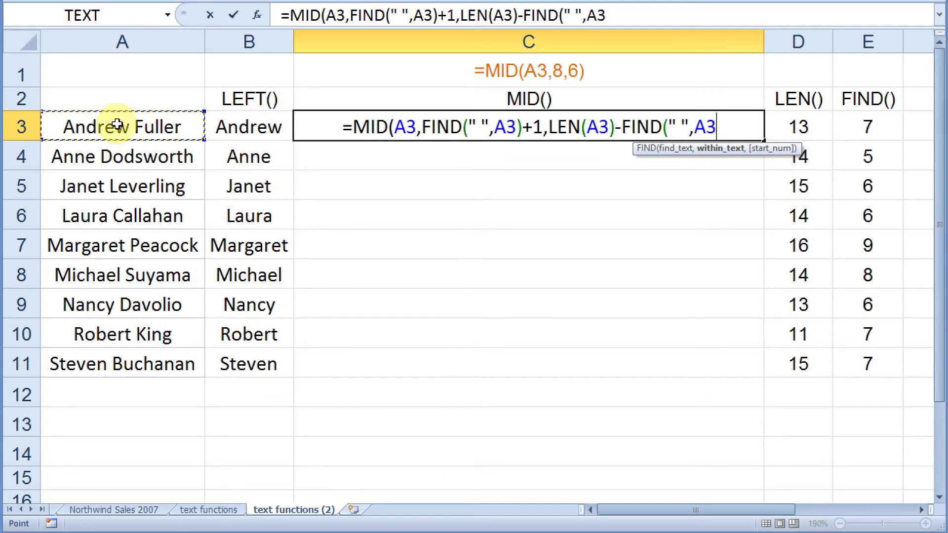
type(")")
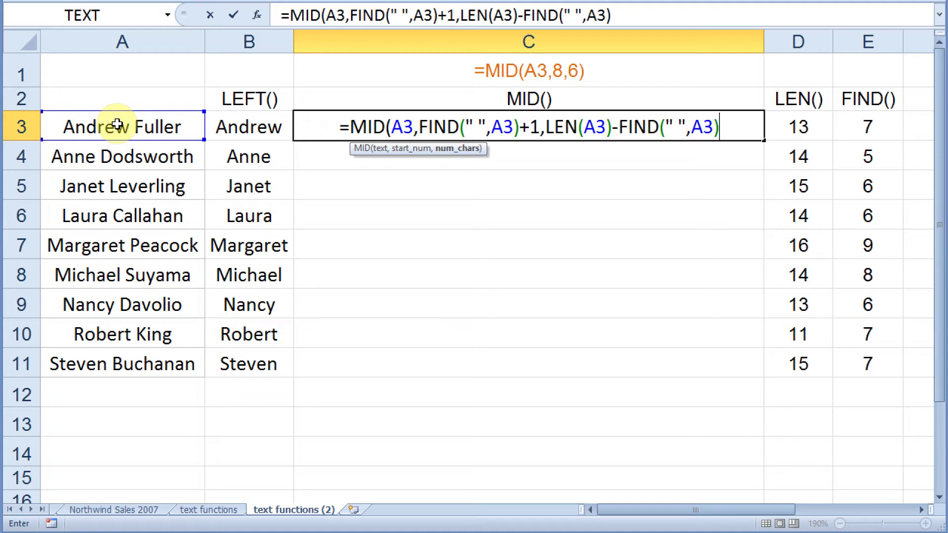
type(")")
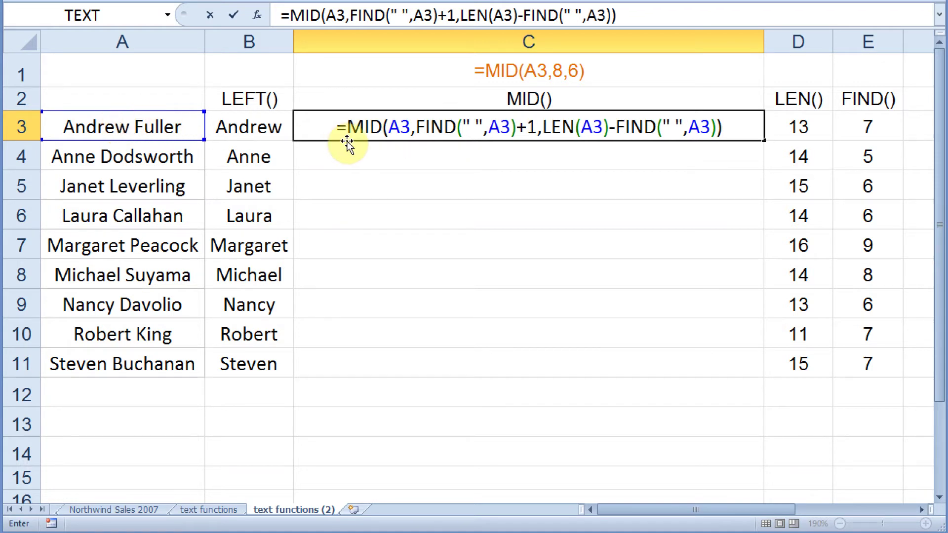
key("Return")
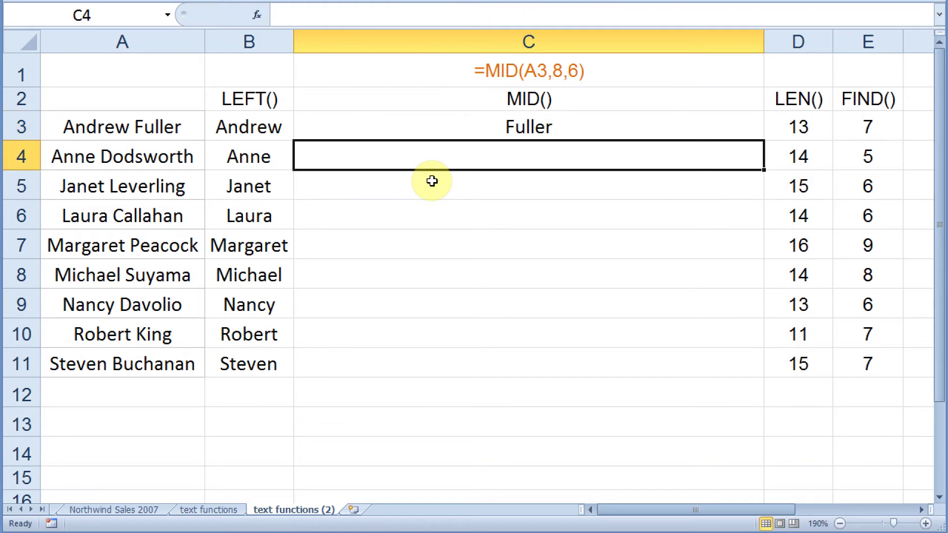
Fill the nested MID formula from C3 down through C11
left_click(519, 129)
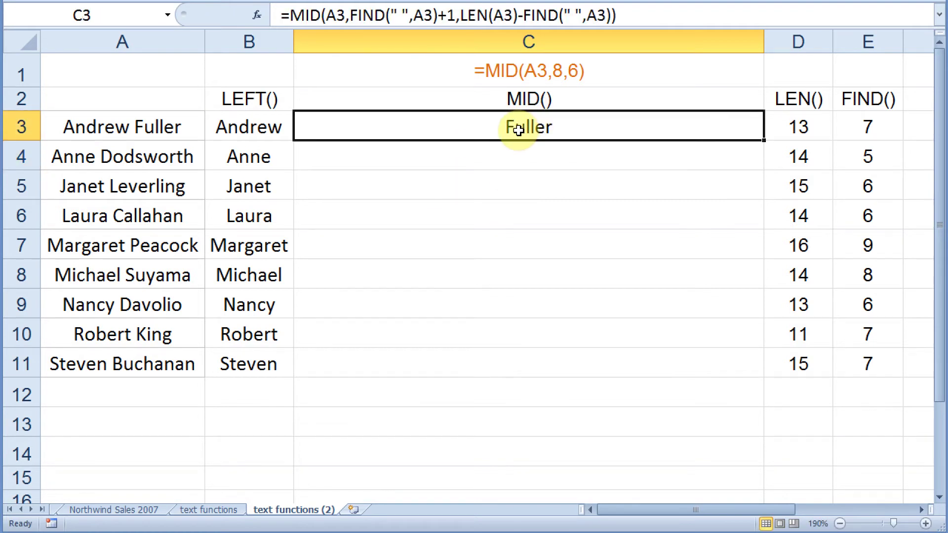
double_click(763, 141)
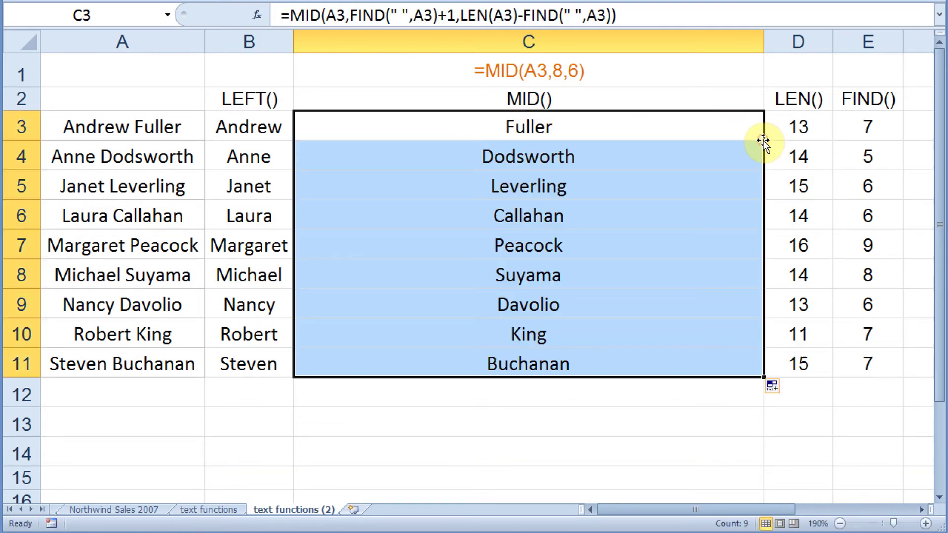
left_click(665, 227)
left_click(660, 161)
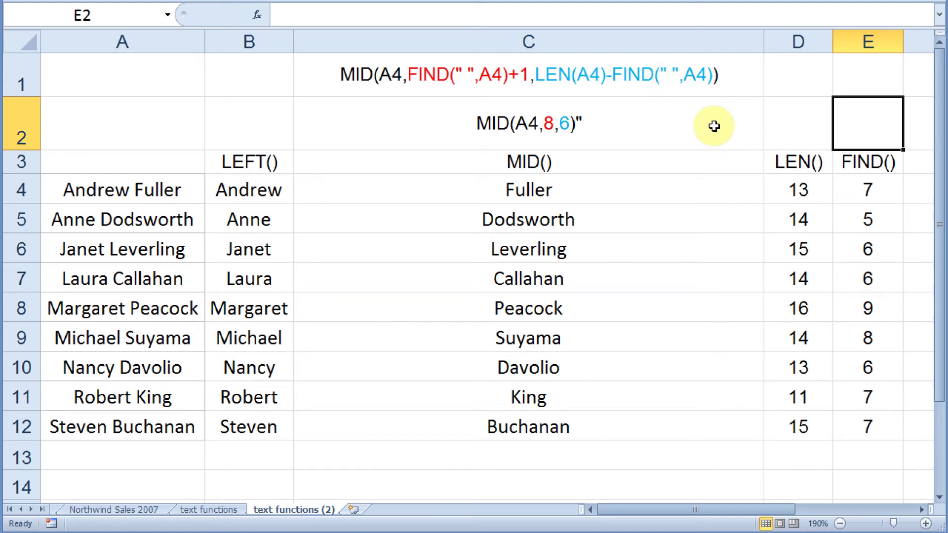
Examine the nested MID formula in C4 and the LEFT formula in B3
double_click(582, 190)
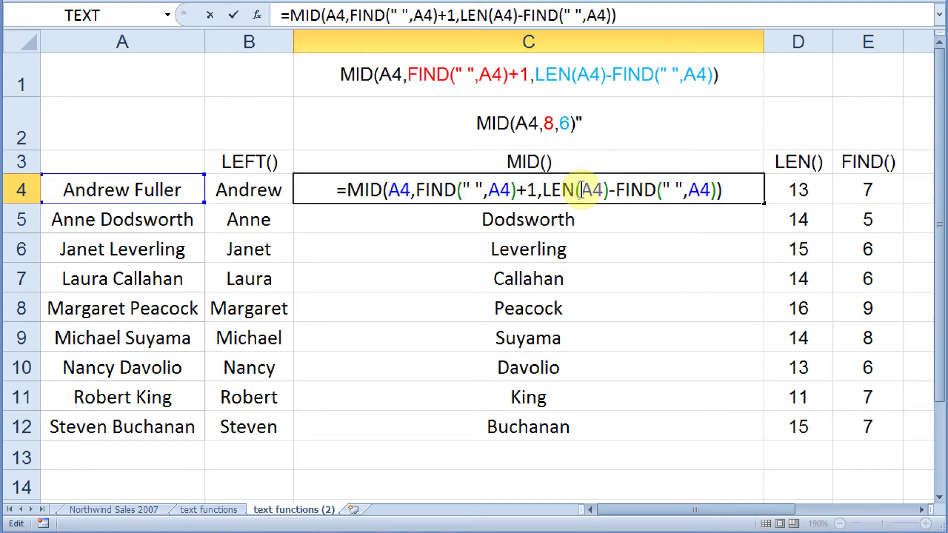
key("Escape")
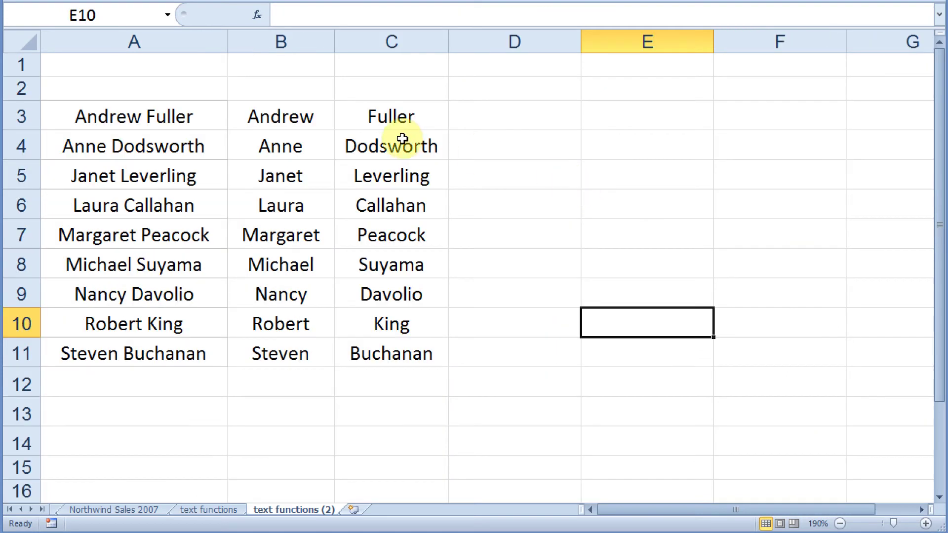
left_click(275, 120)
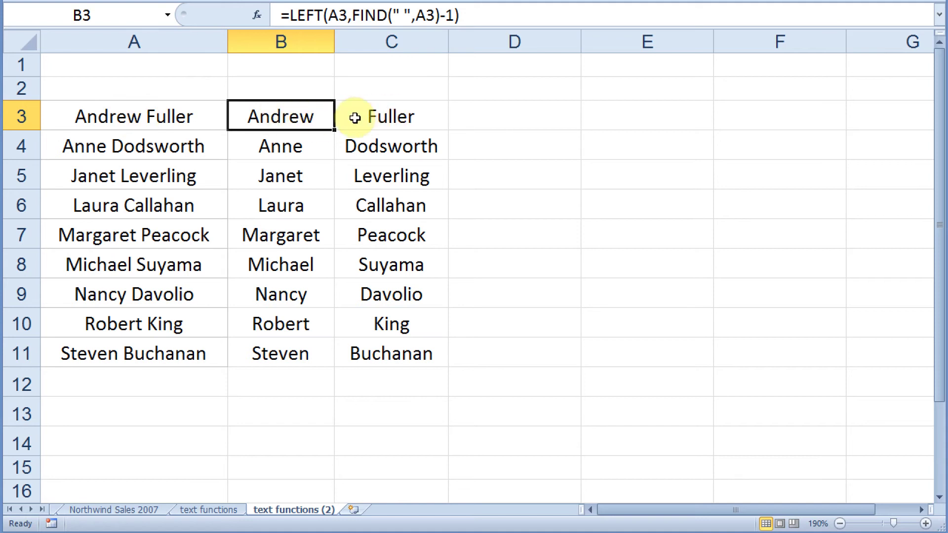
Try clearing the full name in A3 that the formulas depend on, and undo the deletion
left_click(163, 118)
key("Delete")
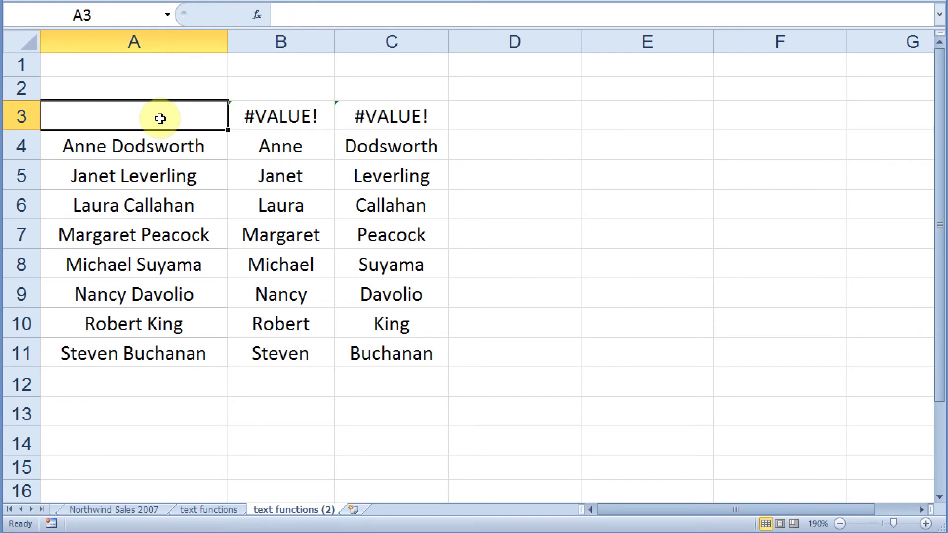
key("ctrl+z")
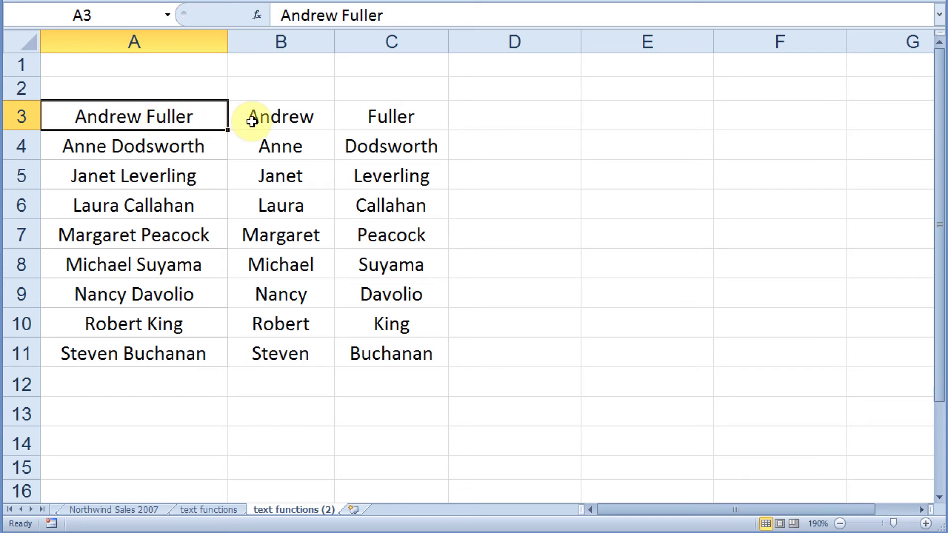
Replace the LEFT and MID formulas in B3:C11 with their values only, in place
left_click(280, 116)
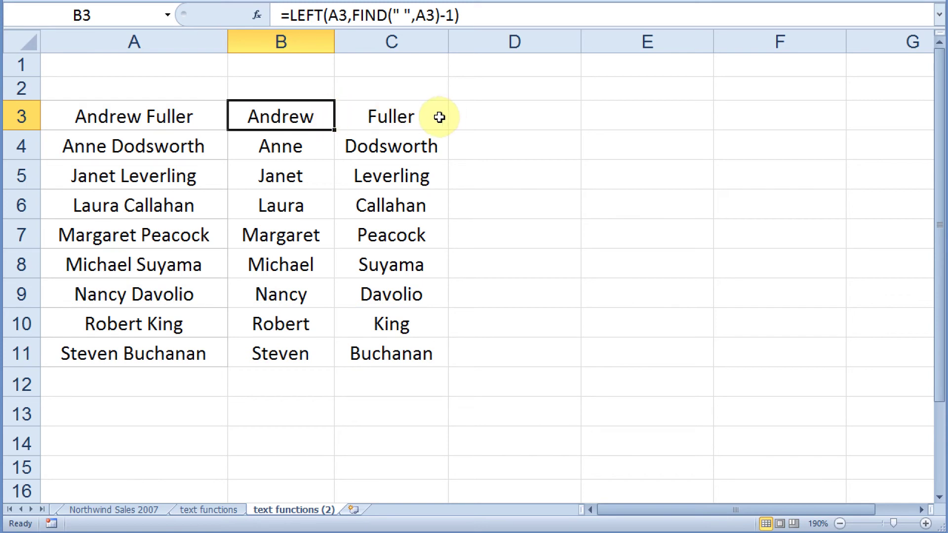
left_click_drag(277, 117, 377, 349)
left_click(285, 118)
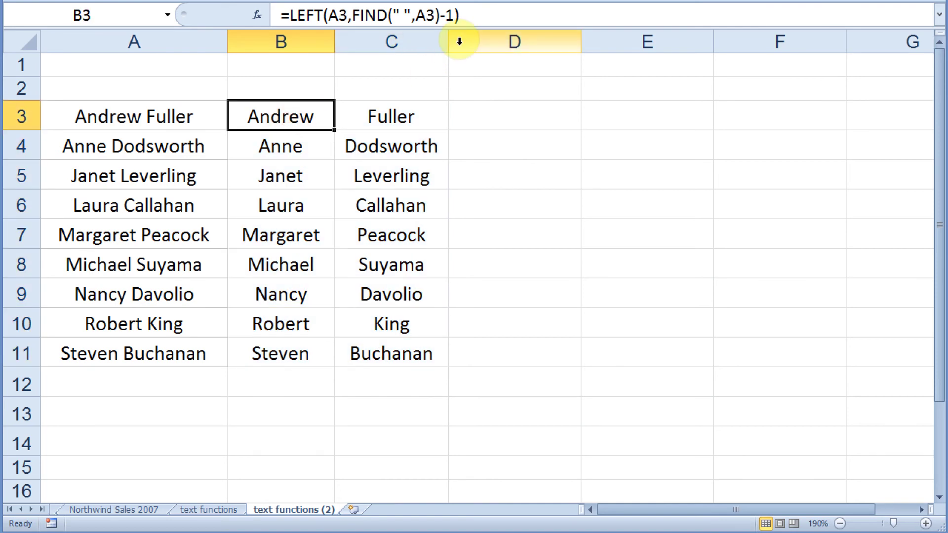
key("shift+Right")
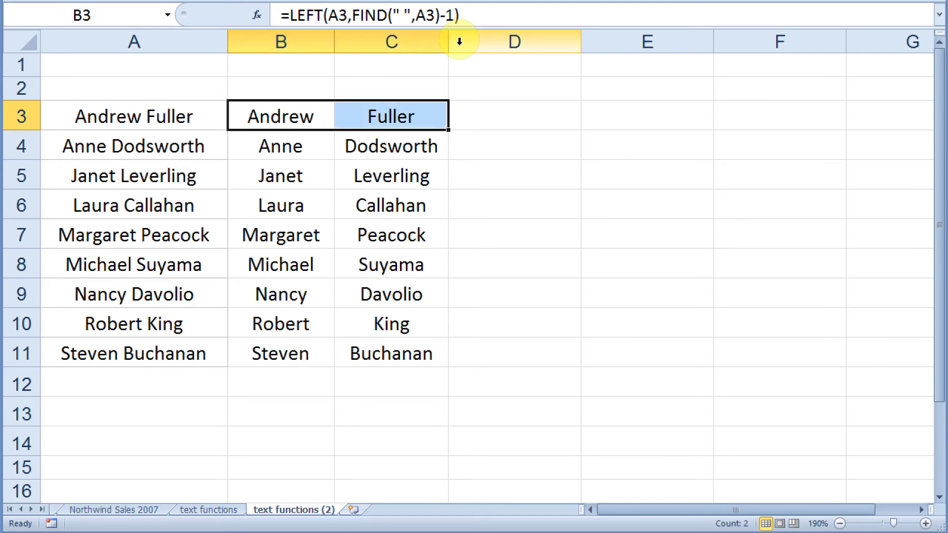
key("ctrl+shift+Down")
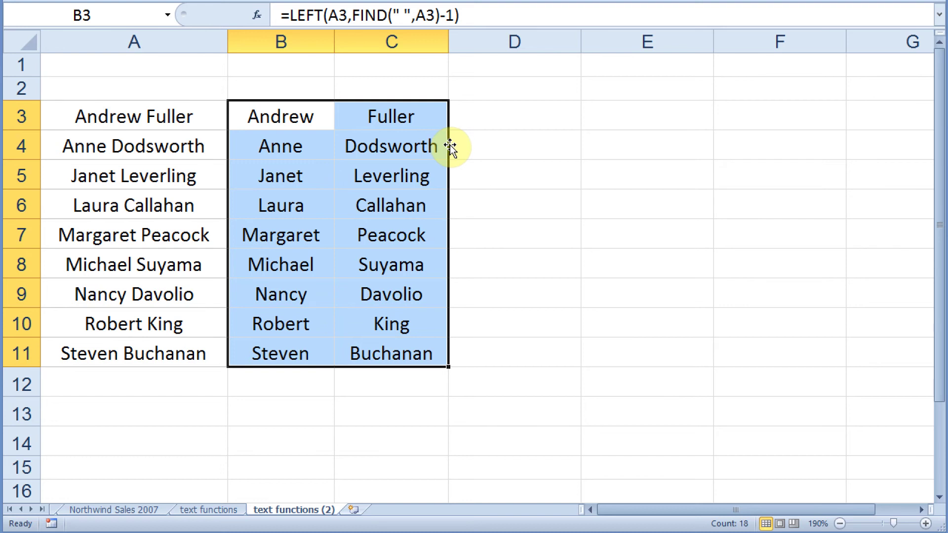
left_click_drag(449, 146, 425, 143)
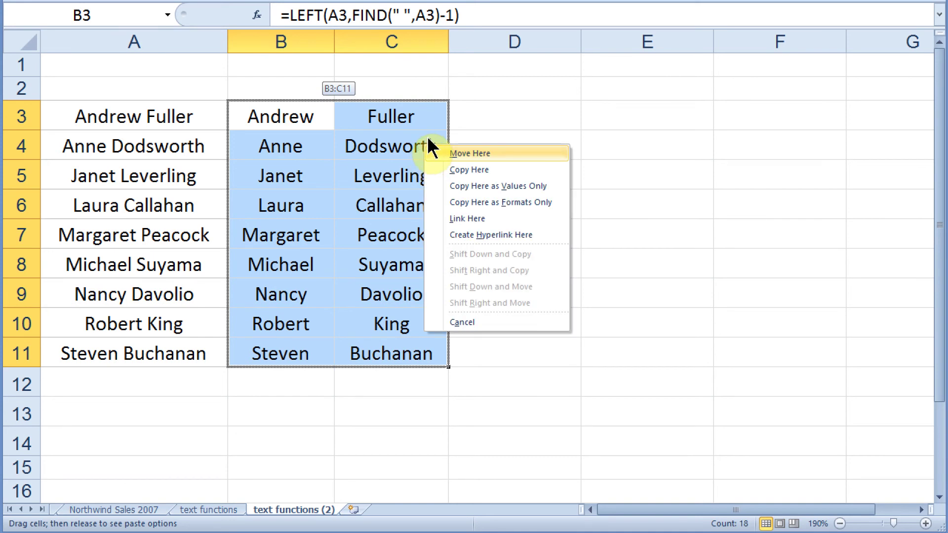
left_click(558, 188)
Check the contents of several first-name and last-name cells in B3:C11 for plain text instead of formulas
left_click_drag(298, 132, 298, 126)
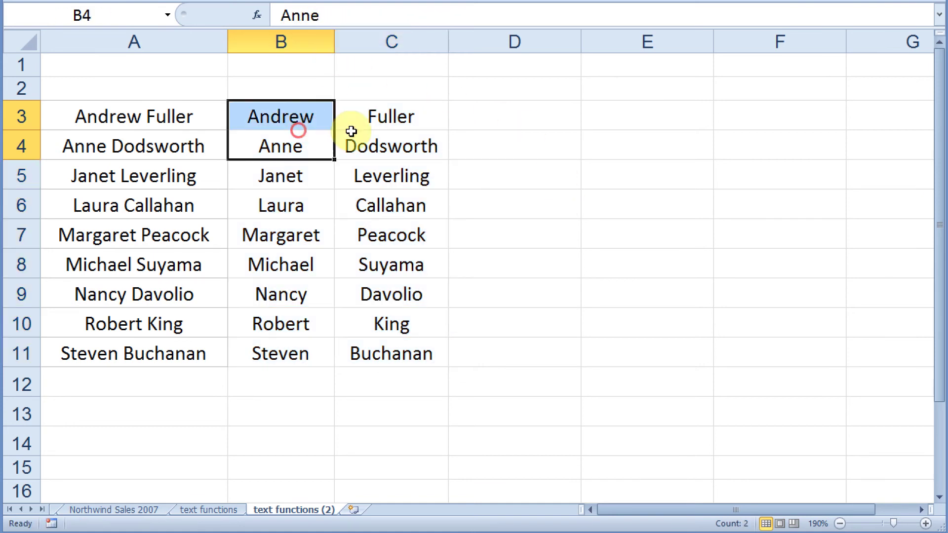
left_click(351, 125)
left_click(387, 148)
left_click(277, 148)
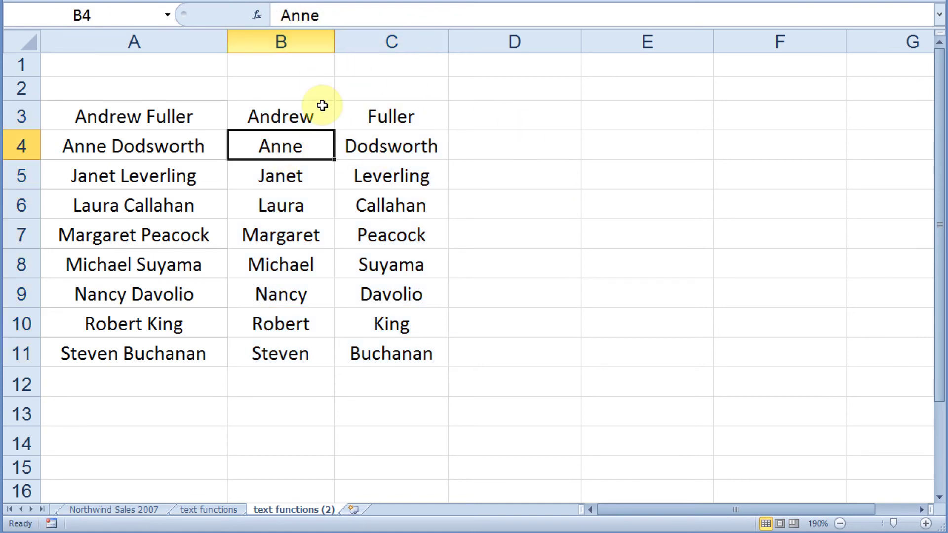
left_click(391, 181)
left_click(390, 206)
left_click(292, 214)
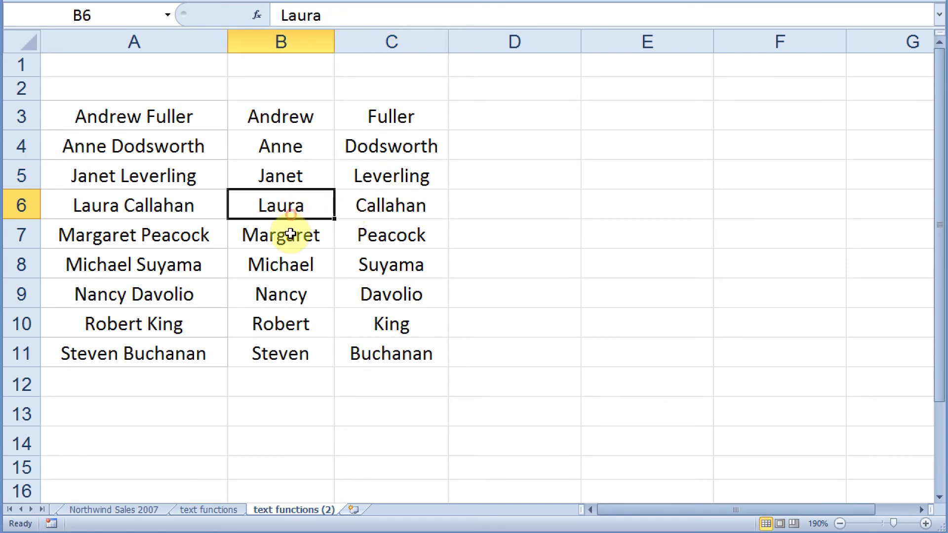
left_click(291, 233)
left_click(383, 262)
left_click(387, 322)
left_click(374, 349)
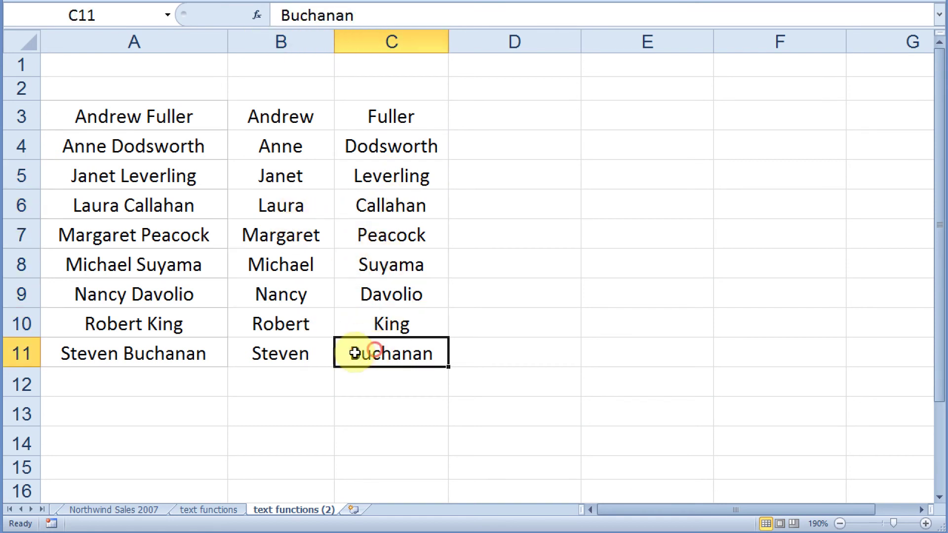
left_click(317, 352)
left_click(518, 191)
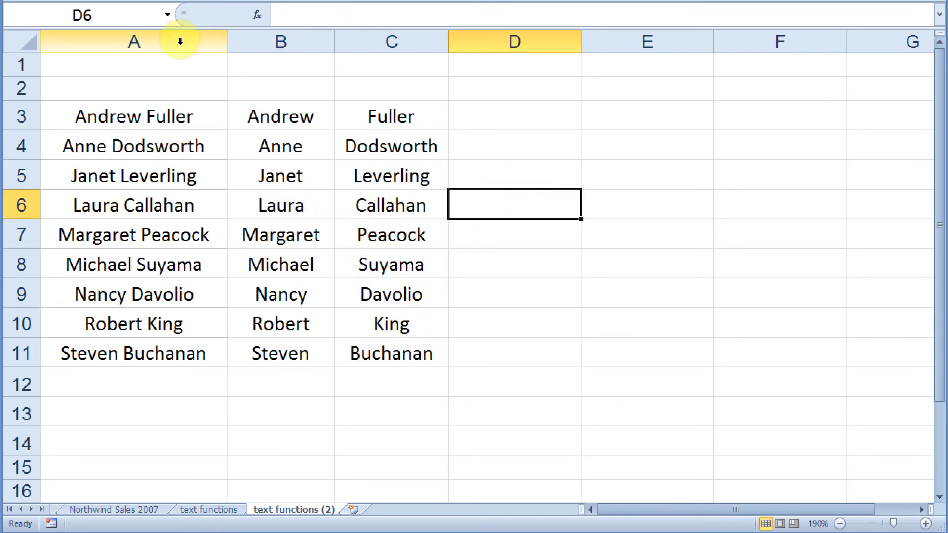
Delete column A containing the full names
left_click(153, 36)
right_click(154, 37)
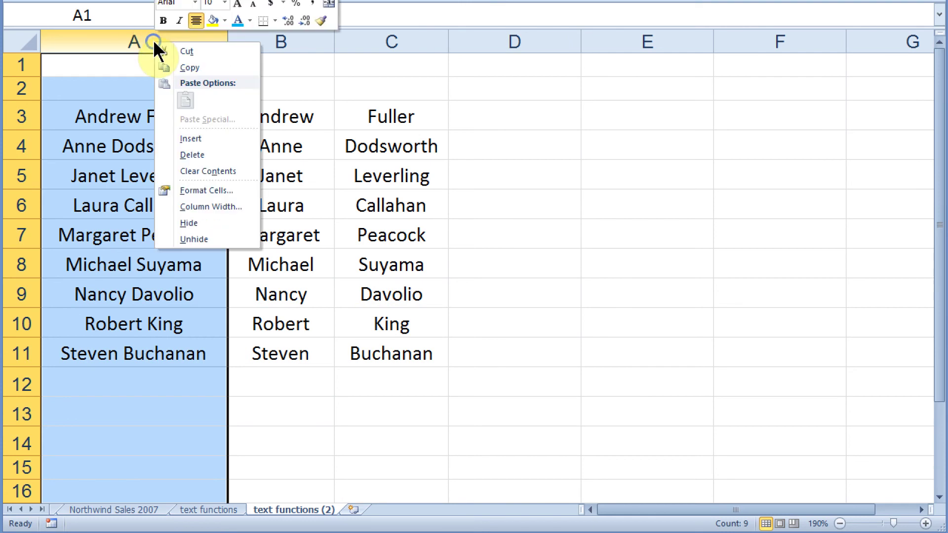
left_click(193, 156)
left_click(335, 89)
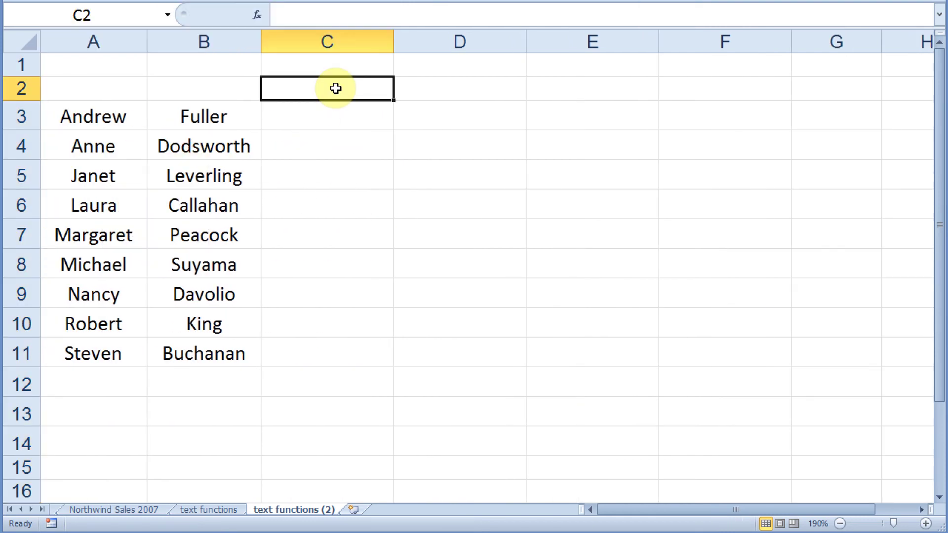
Widen column C slightly and enter the formula =B3&", "&A3 in C3
left_click_drag(394, 43, 409, 43)
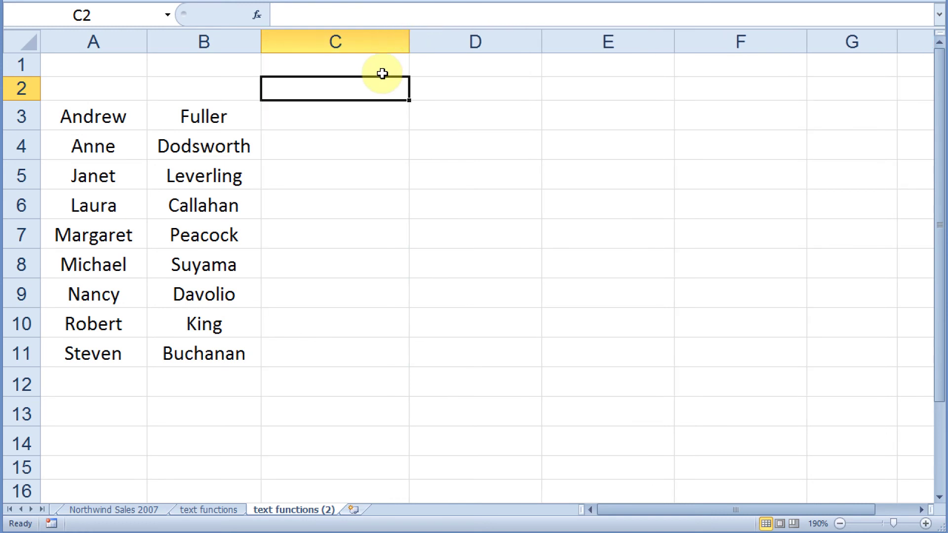
left_click(341, 117)
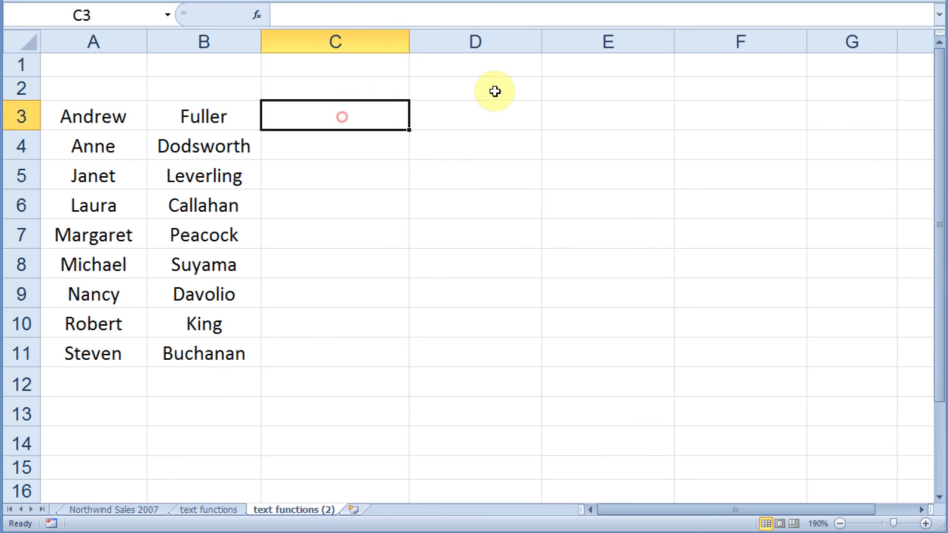
type("=")
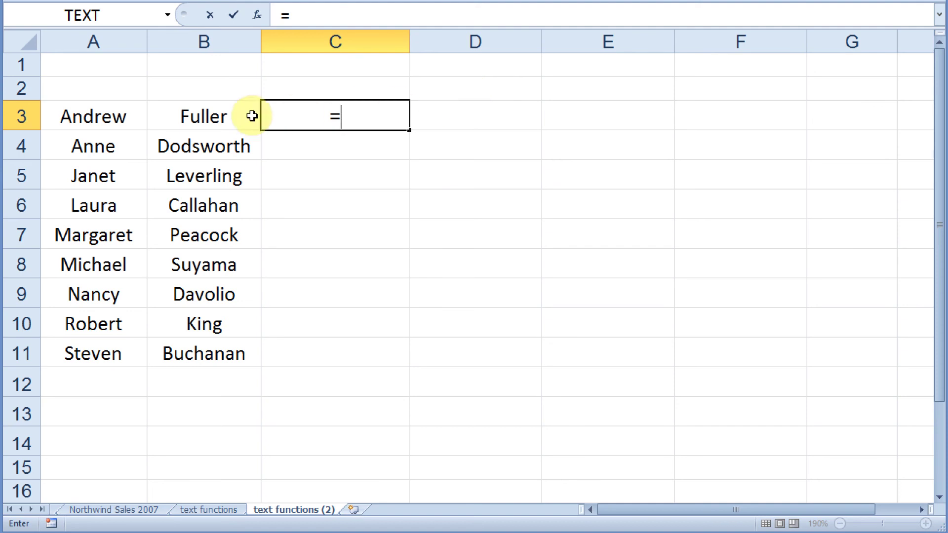
left_click(200, 120)
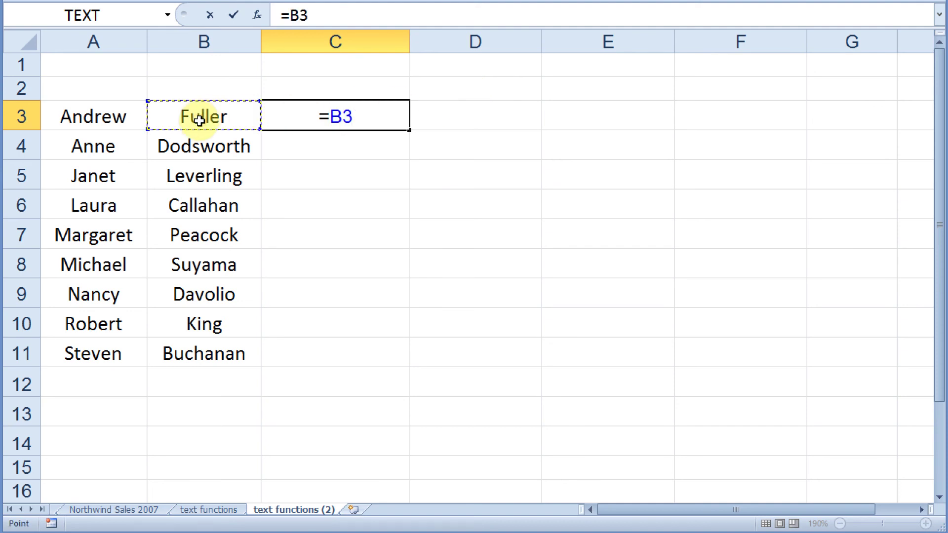
type("&")
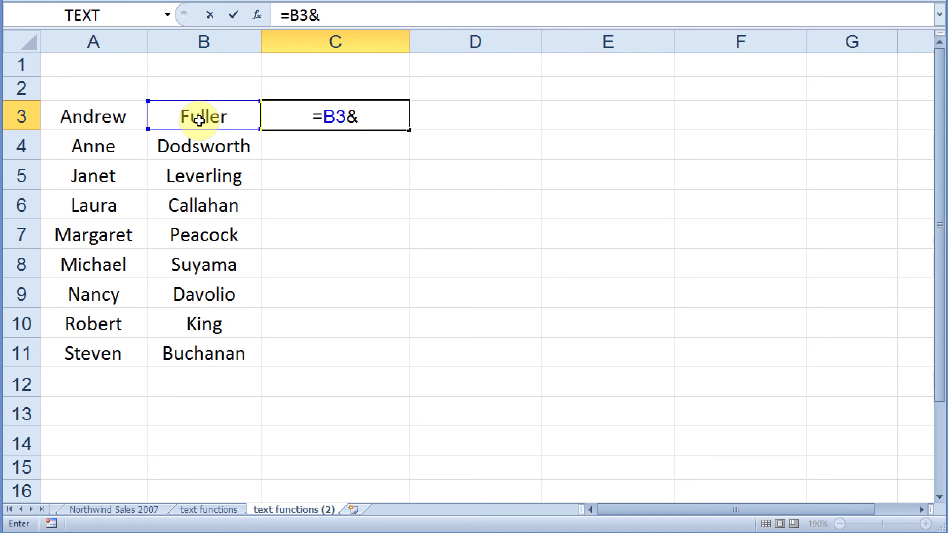
type("\", ")
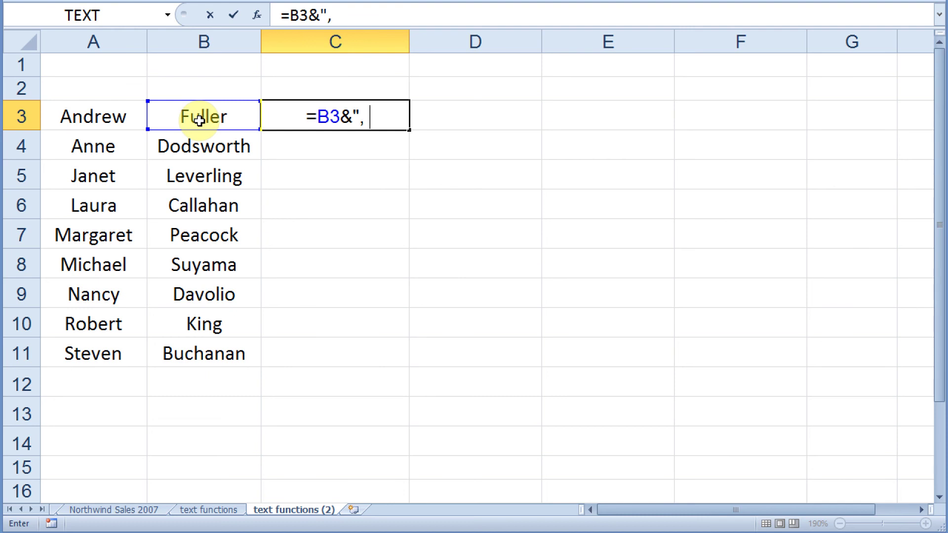
type("\"")
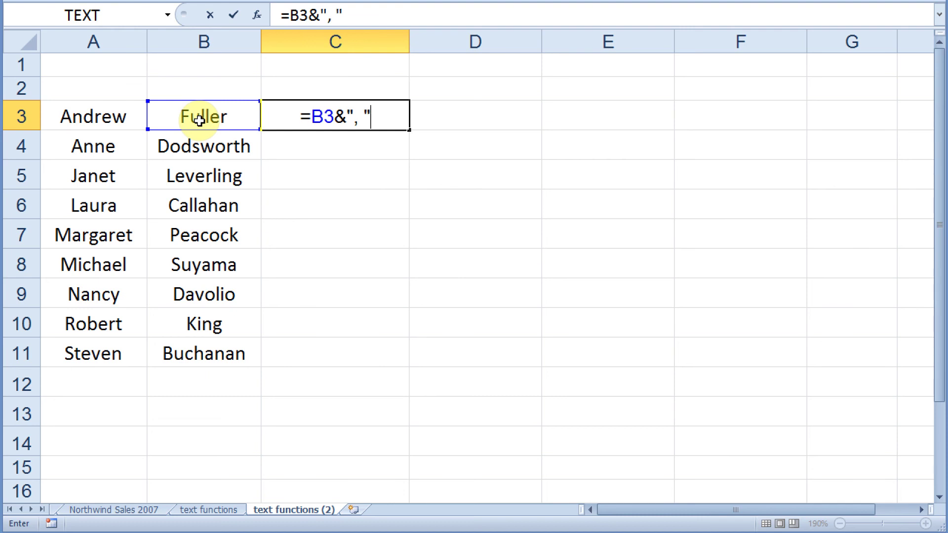
type("&")
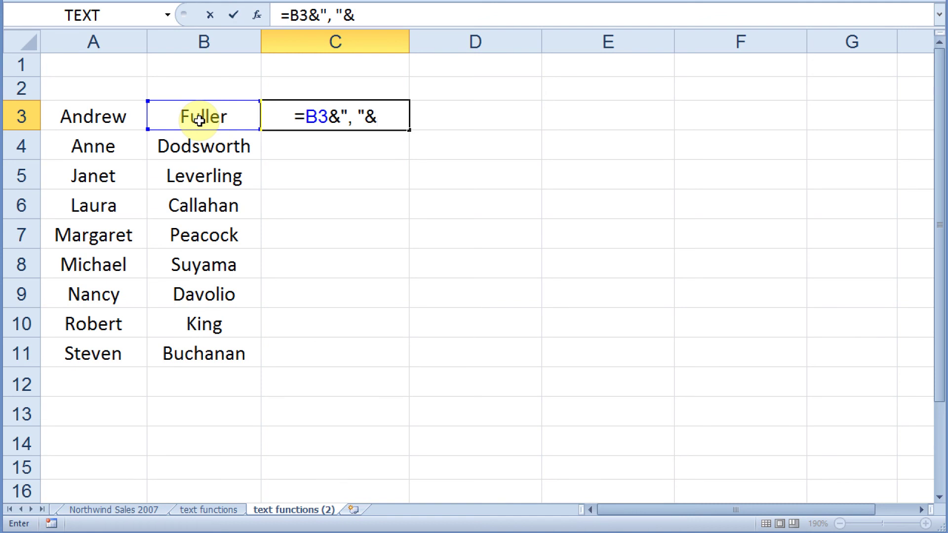
left_click(87, 115)
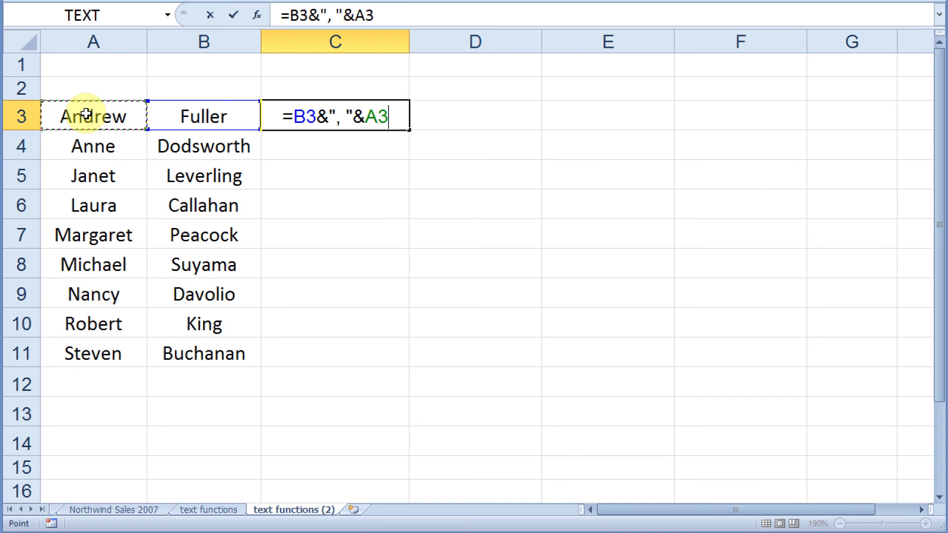
key("Return")
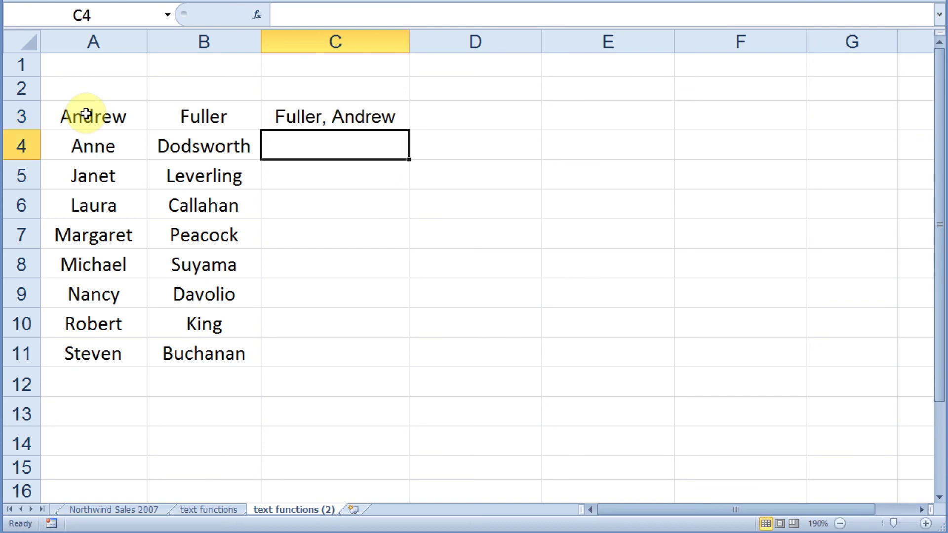
Fill the concatenation formula from C3 down through C11 and widen column C to fit the combined names
left_click(322, 114)
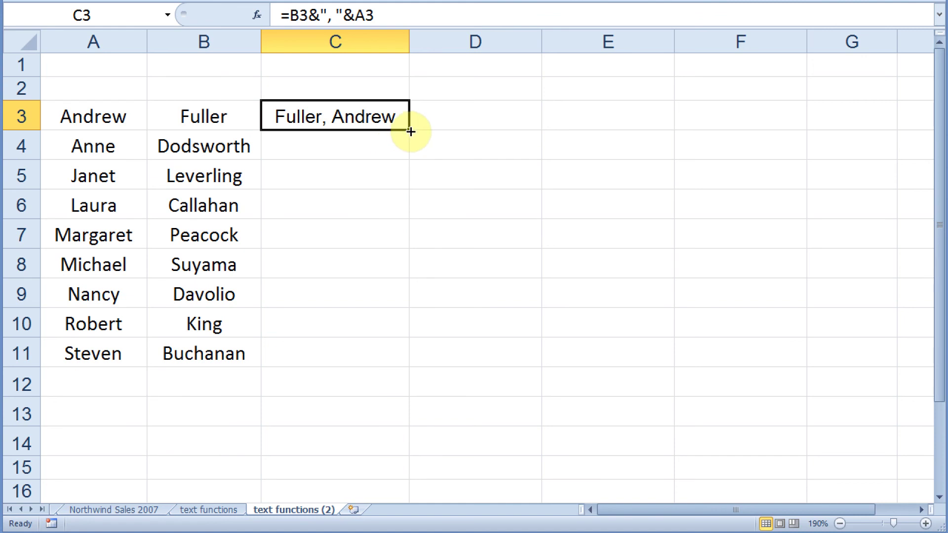
double_click(410, 129)
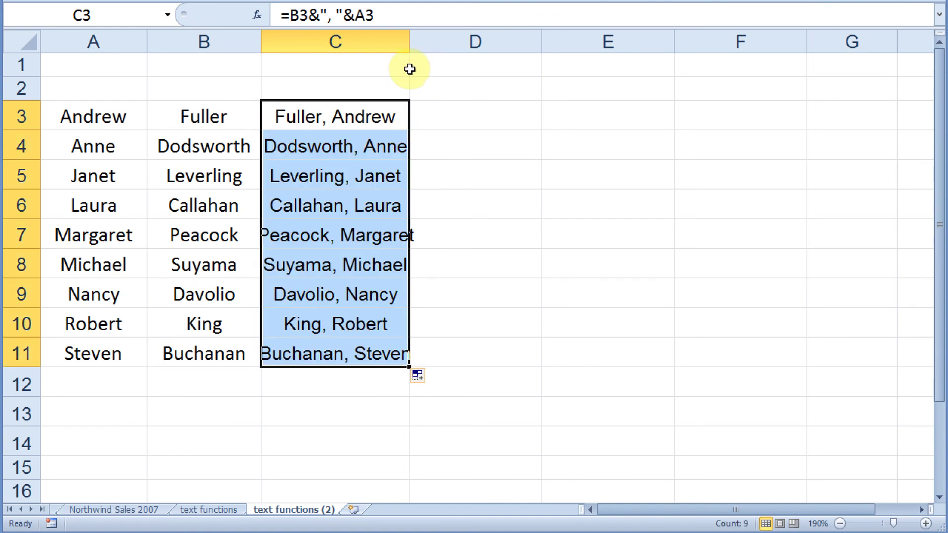
left_click_drag(409, 38, 433, 38)
left_click(487, 174)
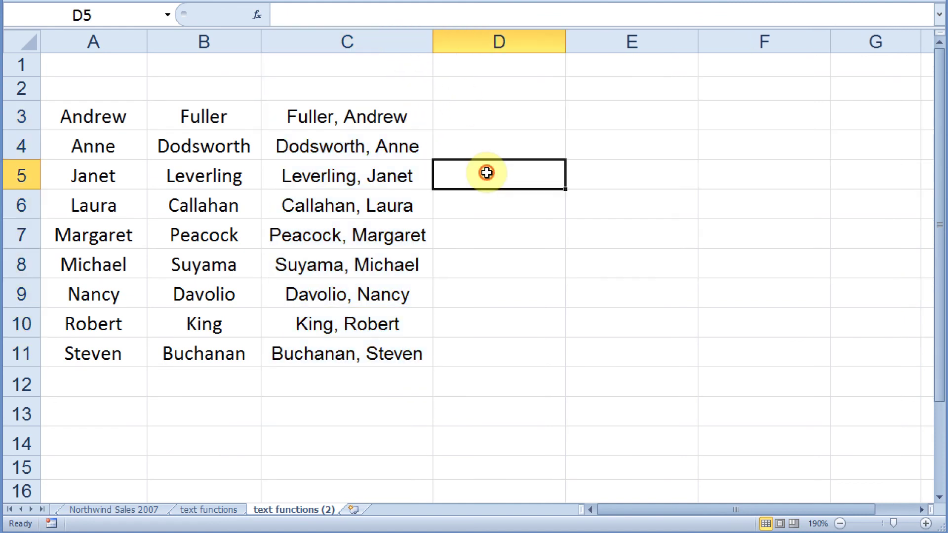
Examine the cell references and the quoted separator in C3's concatenation formula
left_click(437, 413)
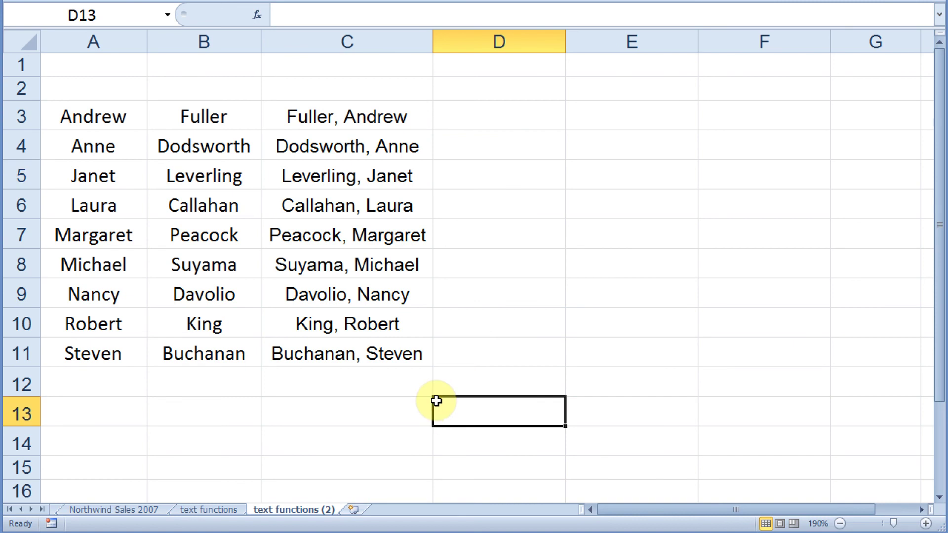
double_click(349, 118)
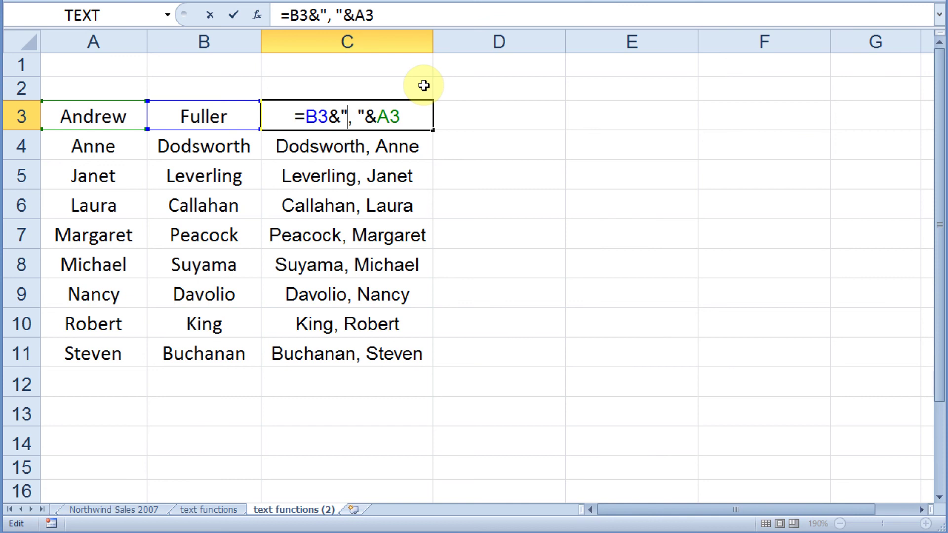
key("Return")
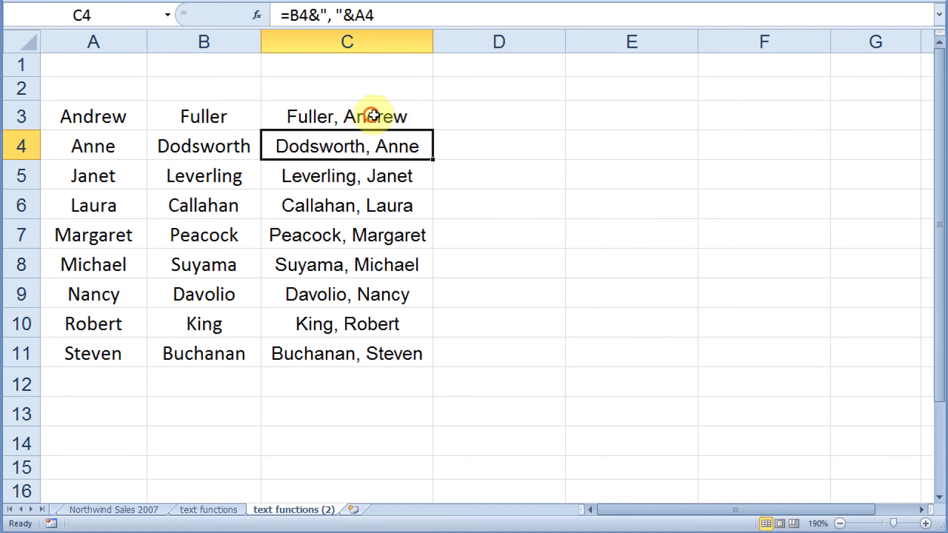
Replace the concatenation formulas in C3:C11 with their values only, in place, and check C3 and C4
left_click_drag(368, 115, 370, 356)
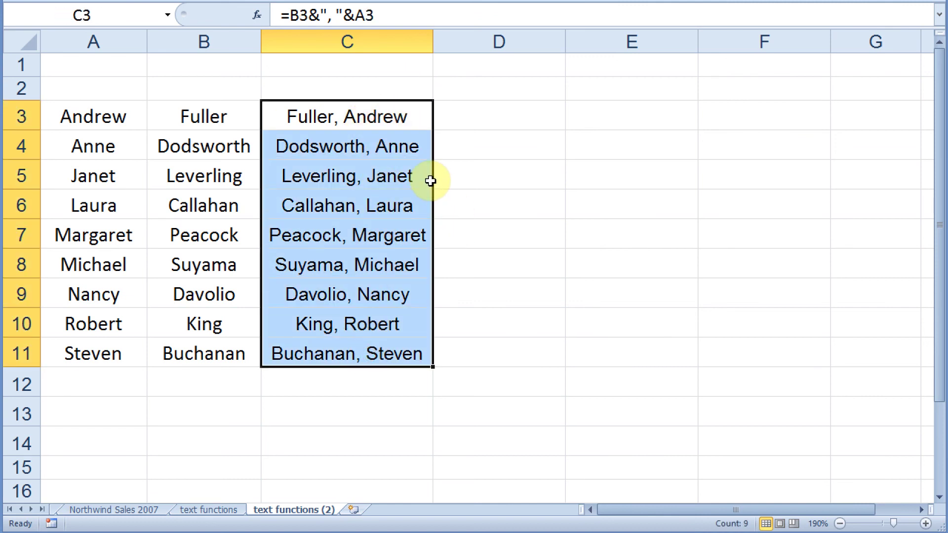
left_click_drag(433, 182, 414, 182)
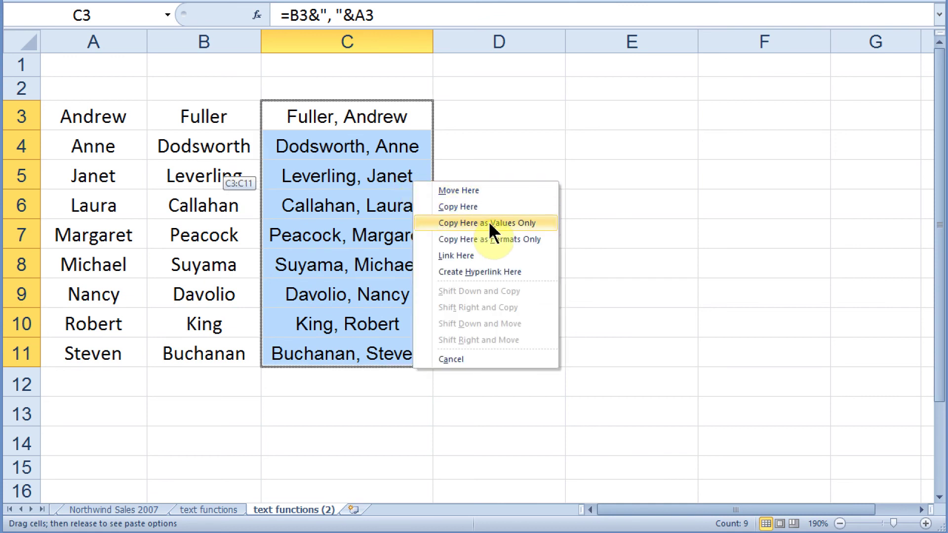
left_click(489, 224)
left_click(416, 170)
left_click(386, 118)
left_click(386, 147)
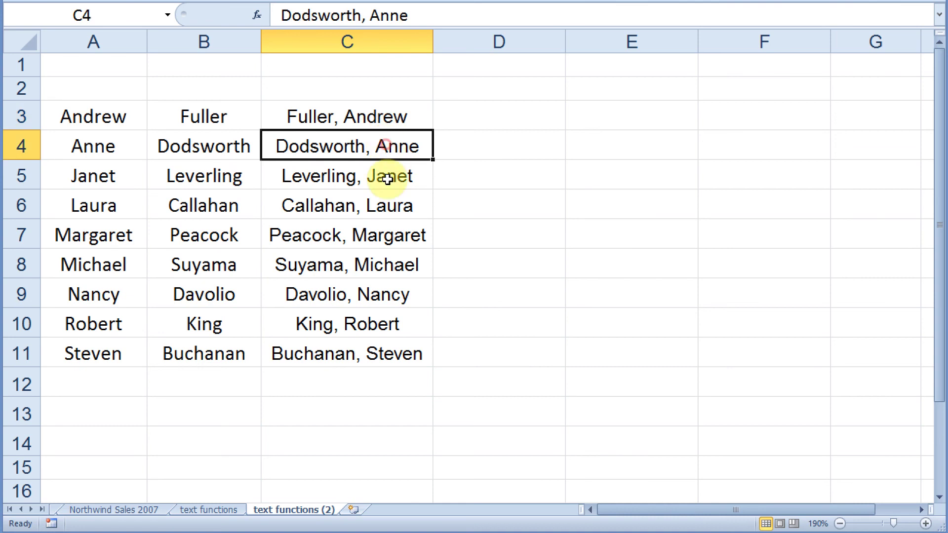